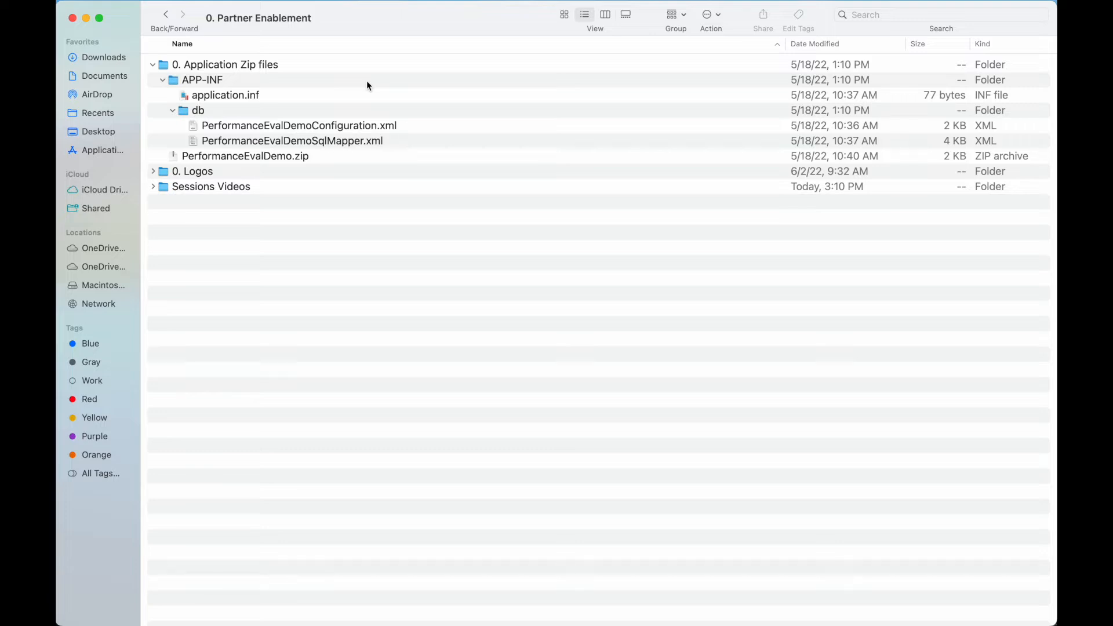
- Select the APP-INF folder in the expanded Application Zip files listing
{"action": "left_click", "coordinate": [366, 85]}
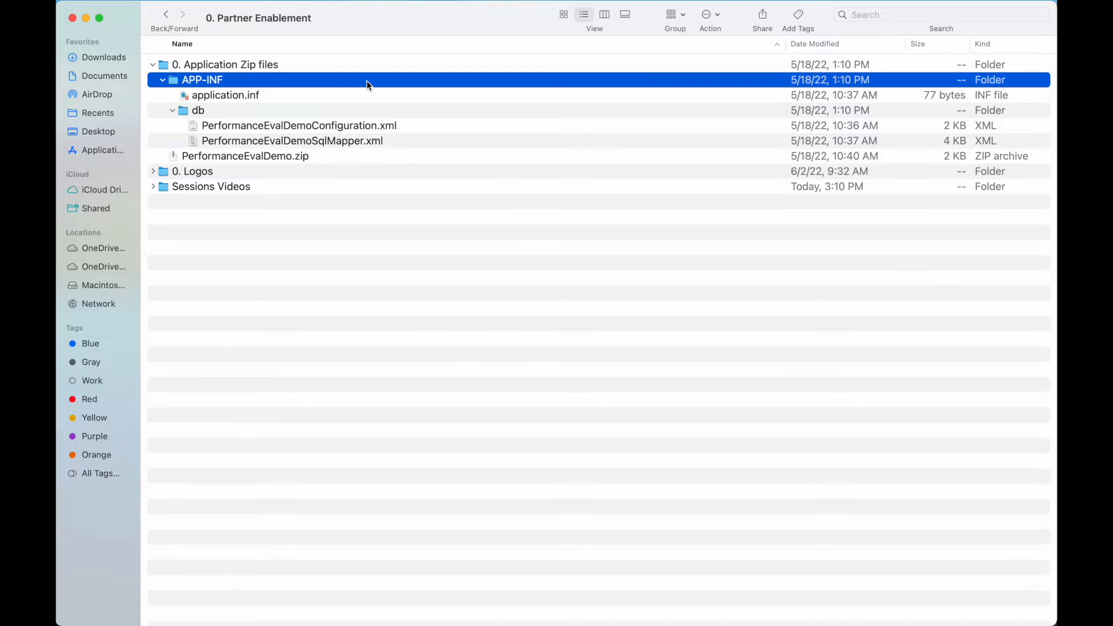
- Go over the db folder, PerformanceEvalDemoConfiguration.xml, PerformanceEvalDemoSqlMapper.xml and PerformanceEvalDemo.zip
{"action": "left_click", "coordinate": [286, 112]}
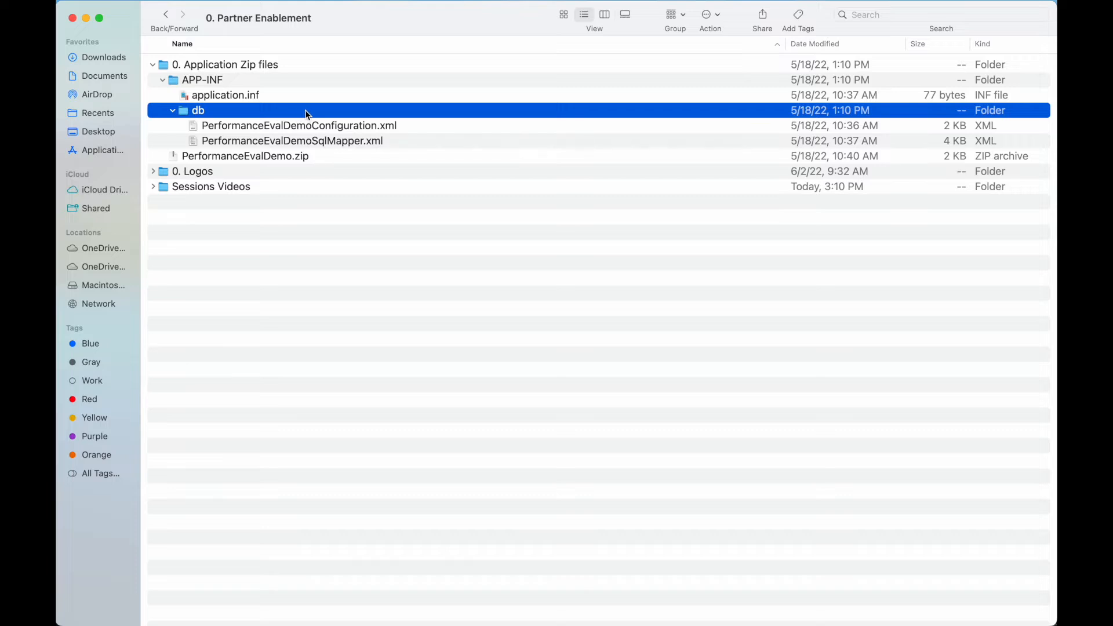
{"action": "left_click", "coordinate": [425, 127]}
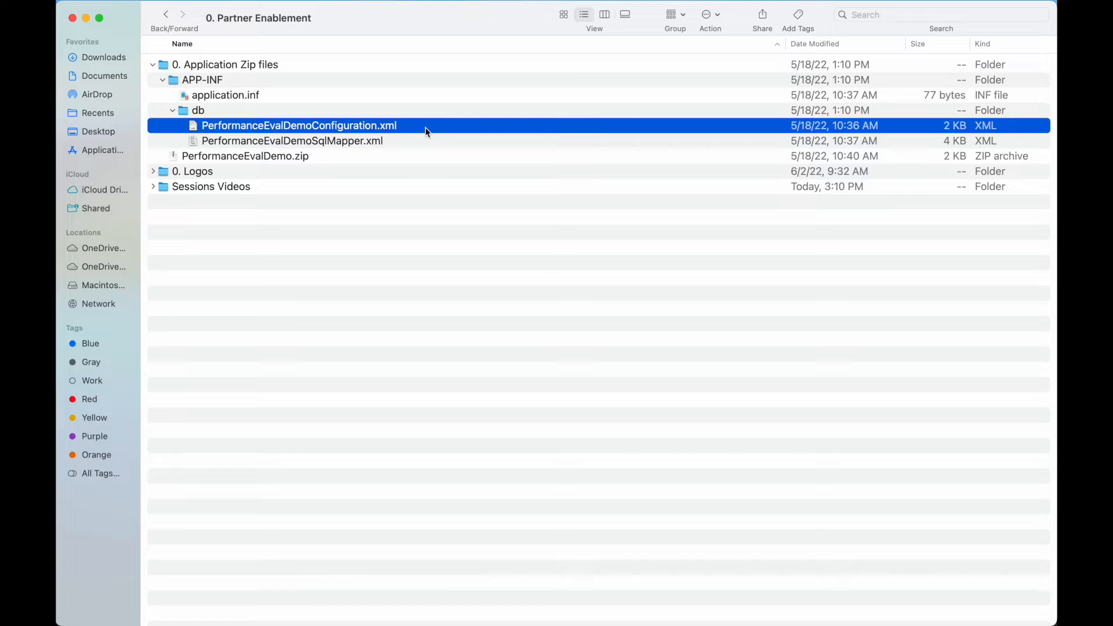
{"action": "left_click", "coordinate": [421, 143]}
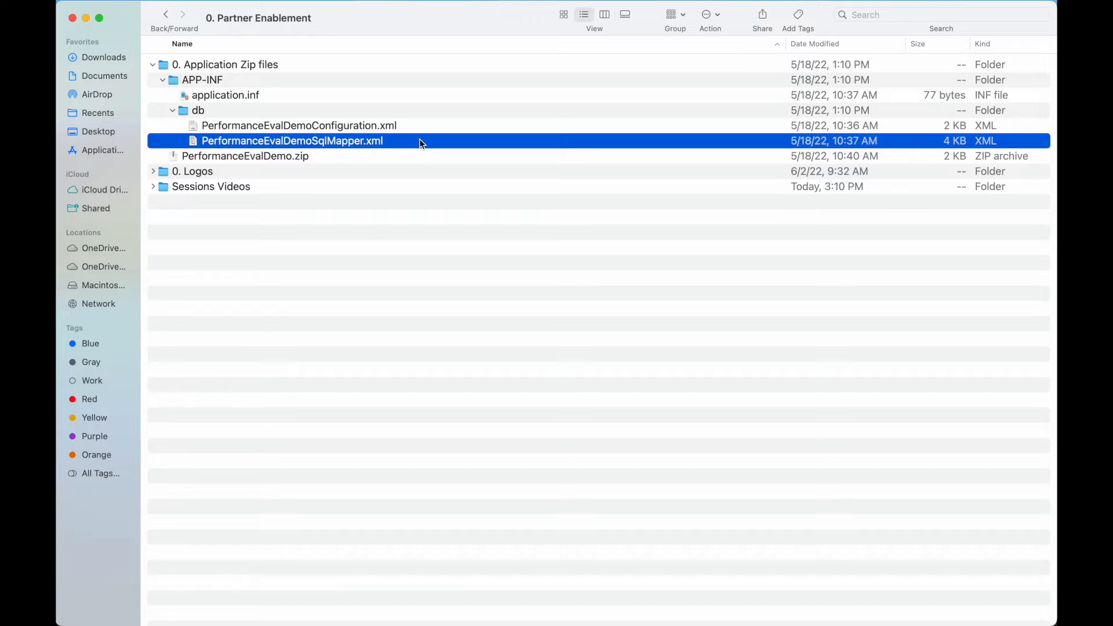
{"action": "left_click", "coordinate": [378, 158]}
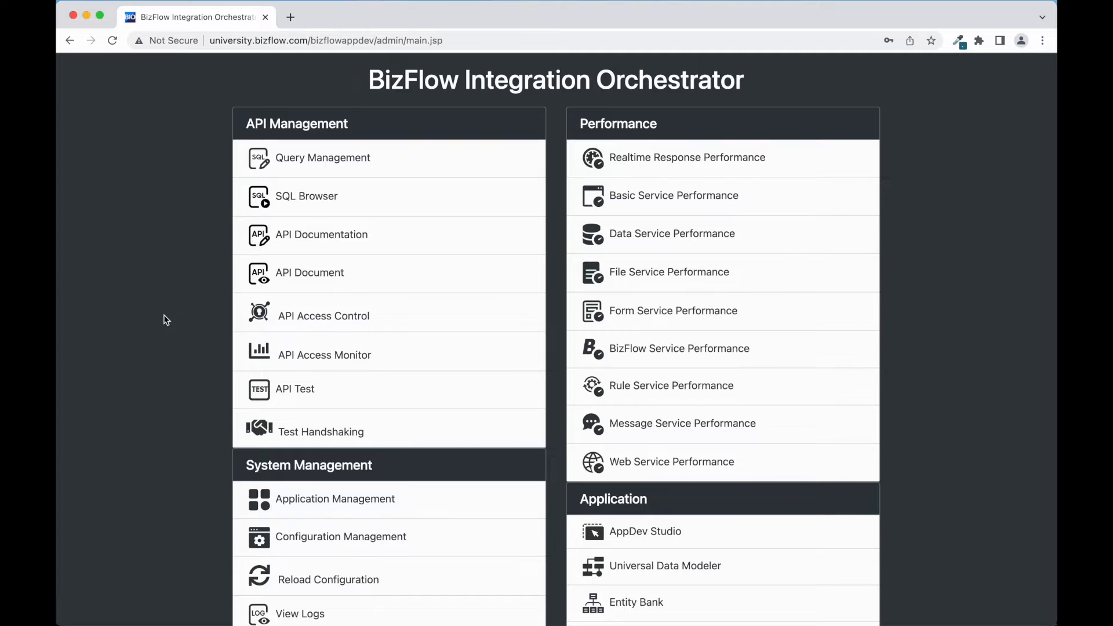
- Start a new application upload in Application Management, named PerformanceEvalDemo
{"action": "left_click", "coordinate": [286, 499]}
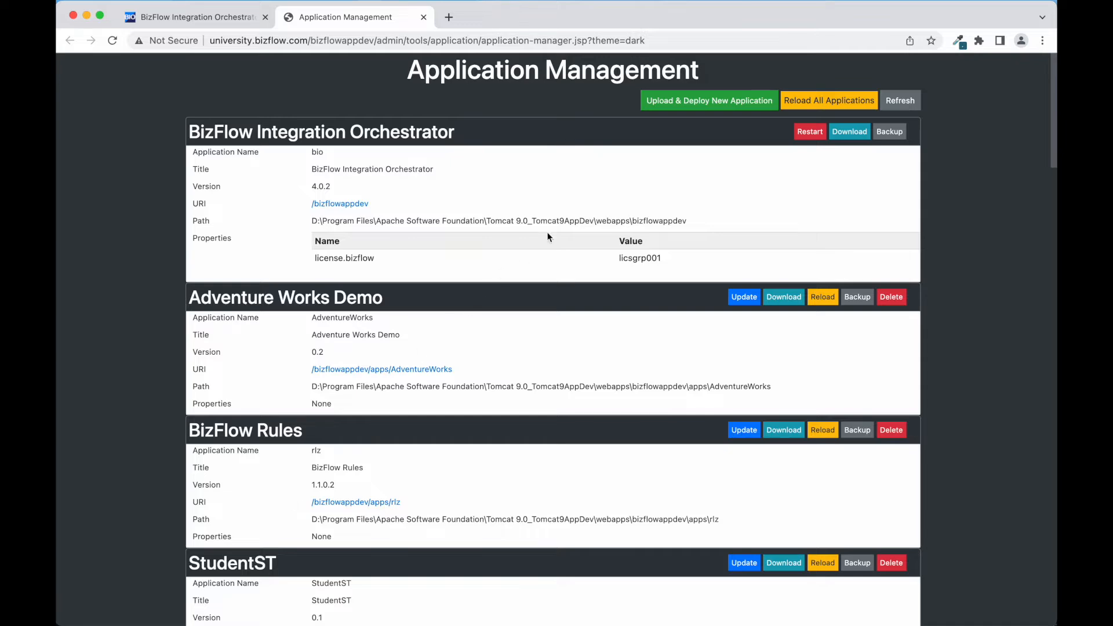
{"action": "left_click", "coordinate": [661, 104]}
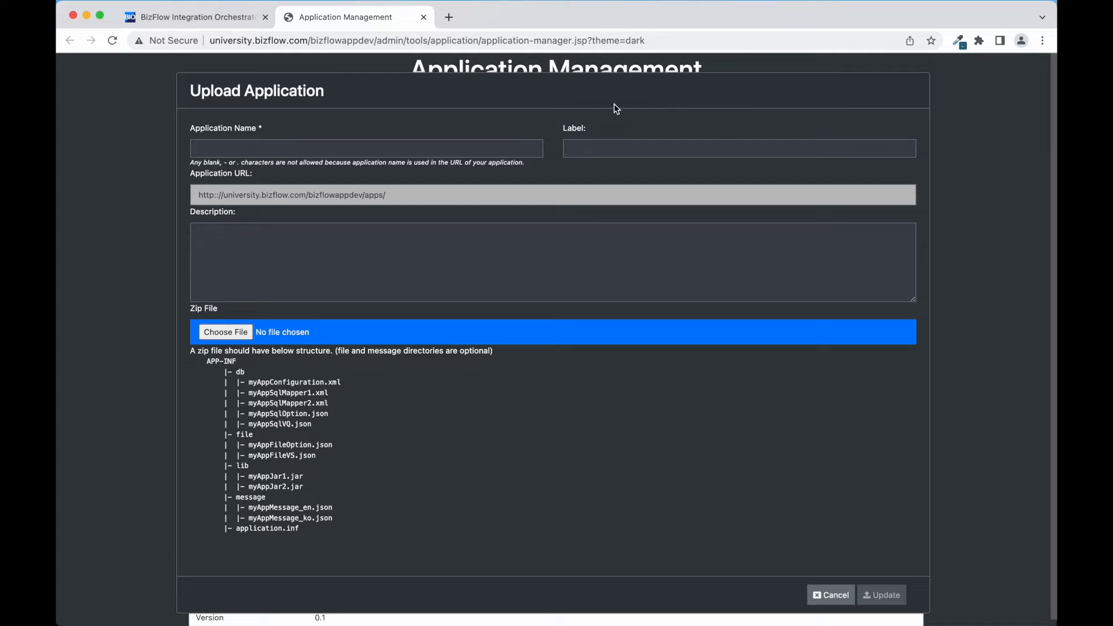
{"action": "left_click", "coordinate": [344, 147]}
{"action": "left_click", "coordinate": [317, 178]}
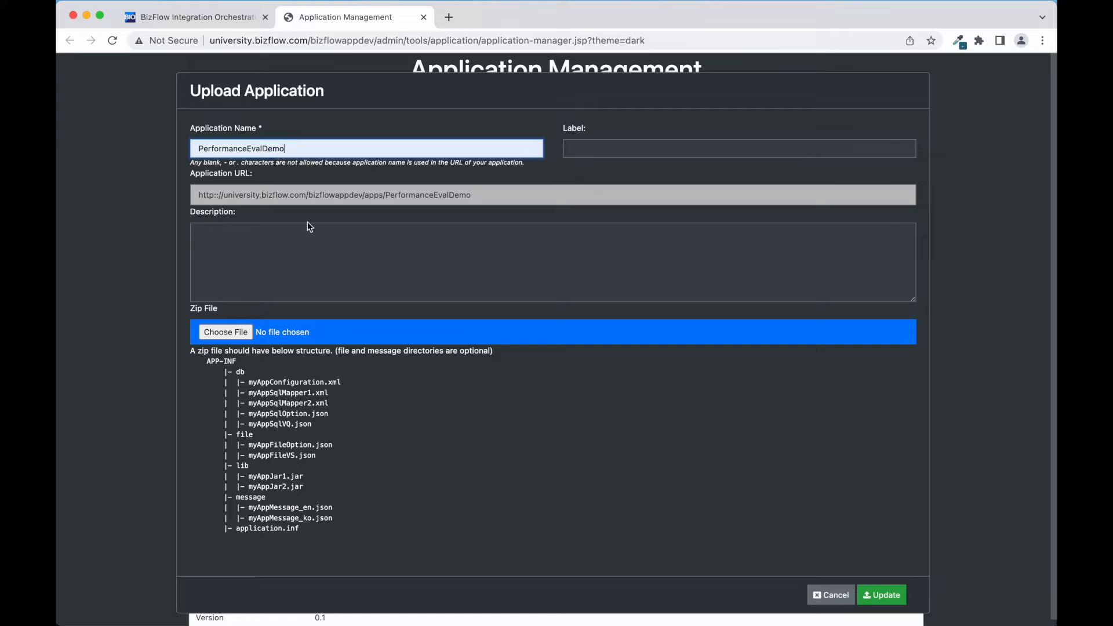
- Enter the description 'Commit Performance Evaluation form data to PerformanceEvalDemo database table'
{"action": "left_click", "coordinate": [284, 242]}
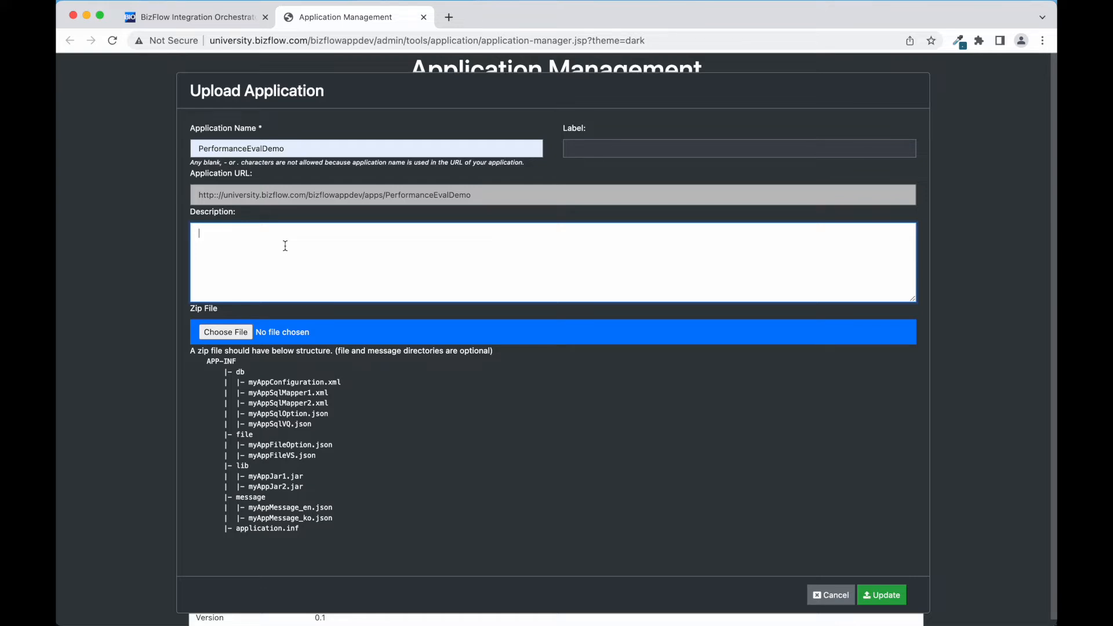
{"action": "type", "text": "Commit Performance Evaluation from"}
{"action": "key", "text": "BackSpace"}
{"action": "key", "text": "BackSpace"}
{"action": "key", "text": "BackSpace"}
{"action": "type", "text": "orm data to PerformanceEvalDemo database"}
{"action": "key", "text": "BackSpace"}
{"action": "type", "text": "base table"}
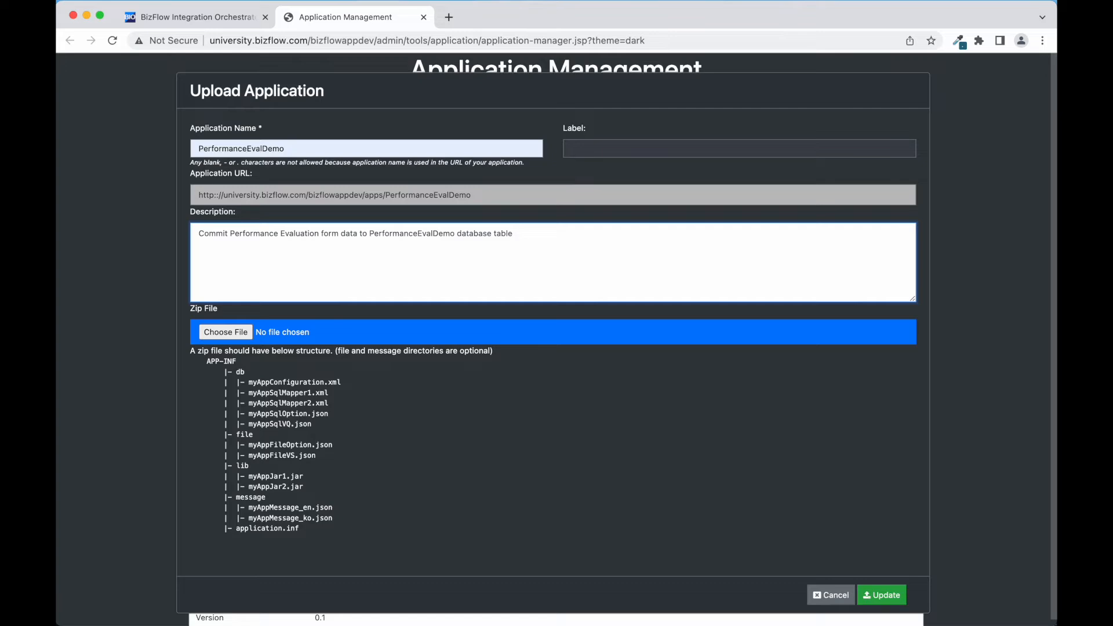
- Upload and deploy PerformanceEvalDemo.zip, then dismiss the deployment confirmation
{"action": "left_click", "coordinate": [214, 335]}
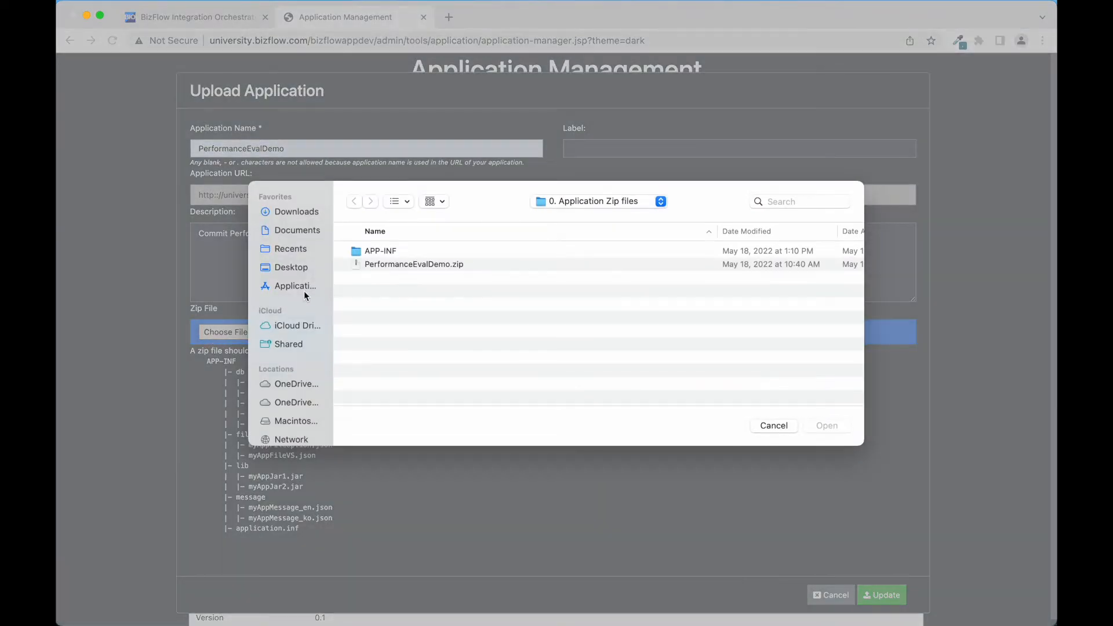
{"action": "left_click", "coordinate": [392, 265]}
{"action": "left_click", "coordinate": [829, 427]}
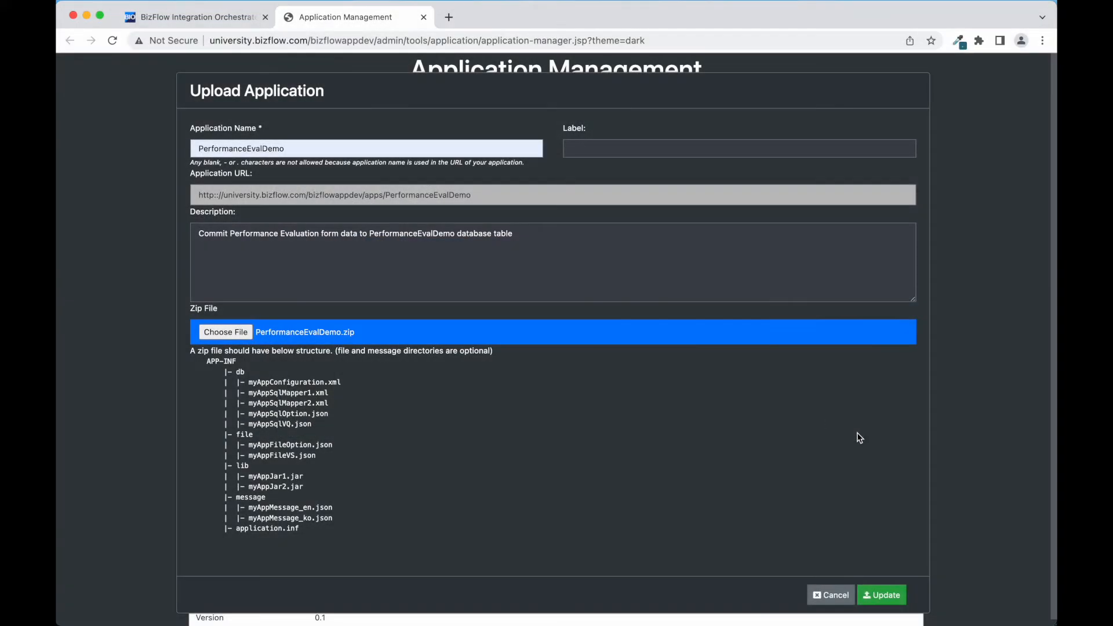
{"action": "left_click", "coordinate": [876, 599]}
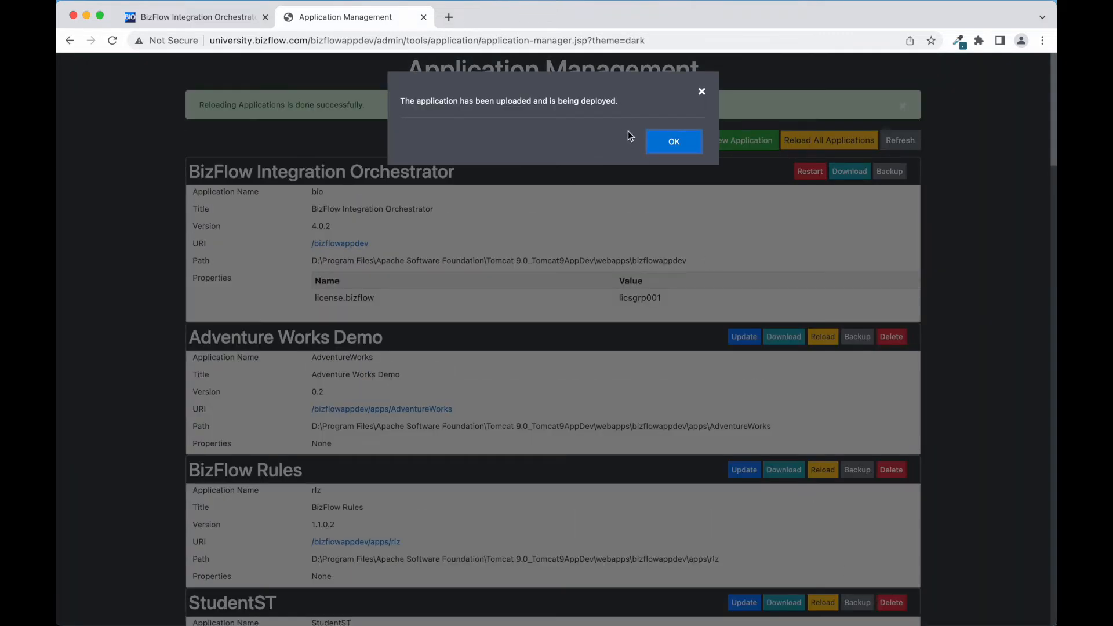
{"action": "left_click", "coordinate": [674, 141]}
- Scroll to the new Performance Eval Demo 1.0.0 entry and highlight its heading
{"action": "scroll", "coordinate": [936, 284], "scroll_direction": "down", "scroll_amount": 8}
{"action": "scroll", "coordinate": [938, 285], "scroll_direction": "down", "scroll_amount": 3}
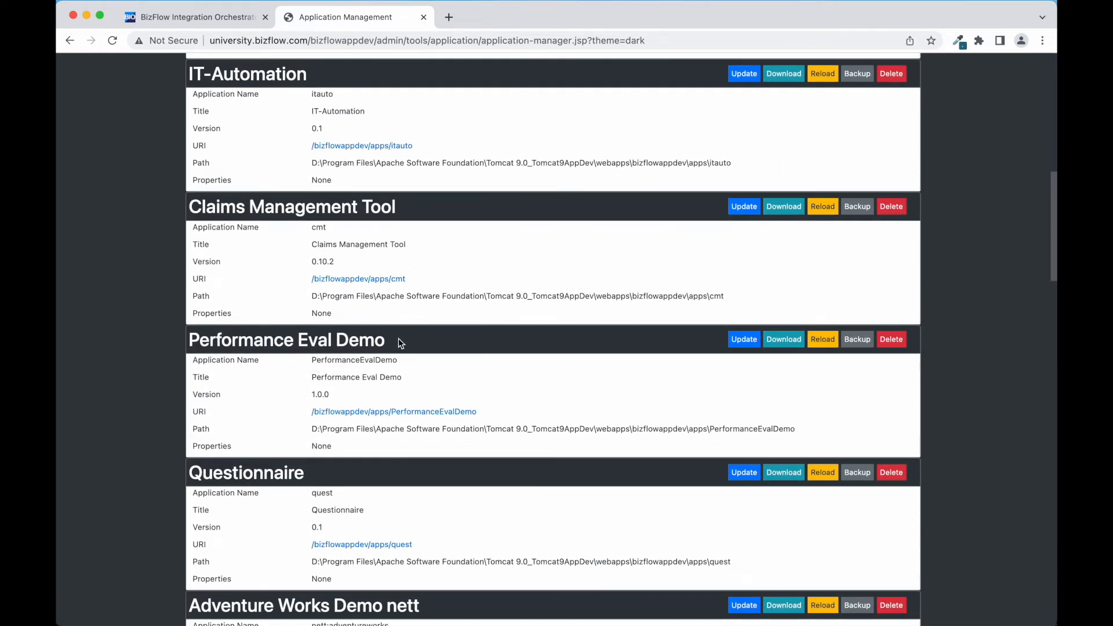
{"action": "left_click_drag", "start_coordinate": [399, 339], "coordinate": [226, 329]}
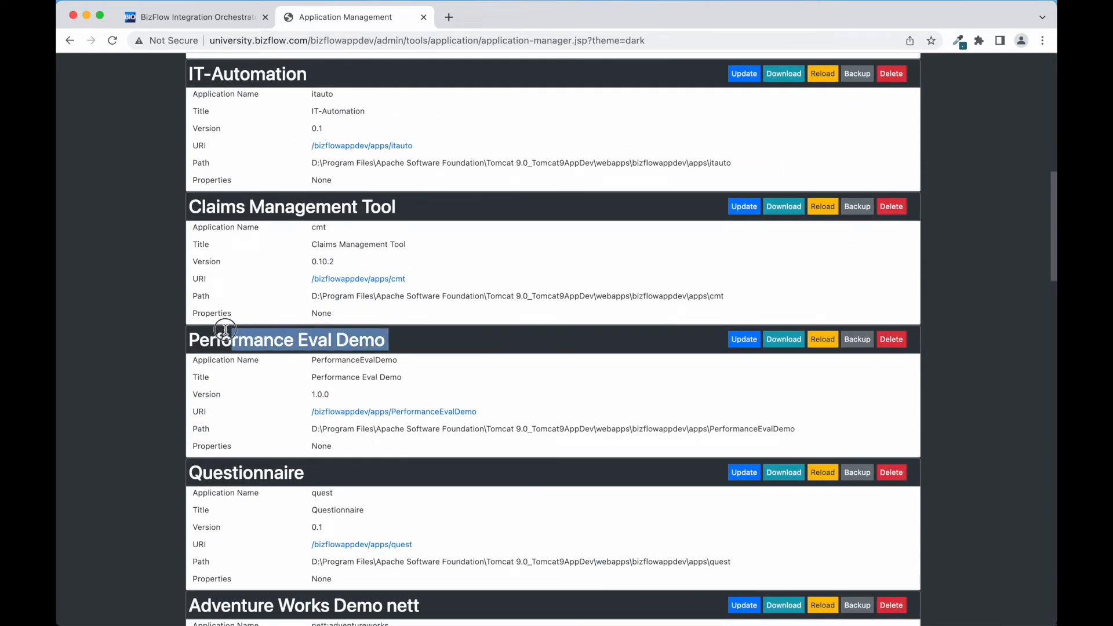
{"action": "left_click", "coordinate": [125, 363]}
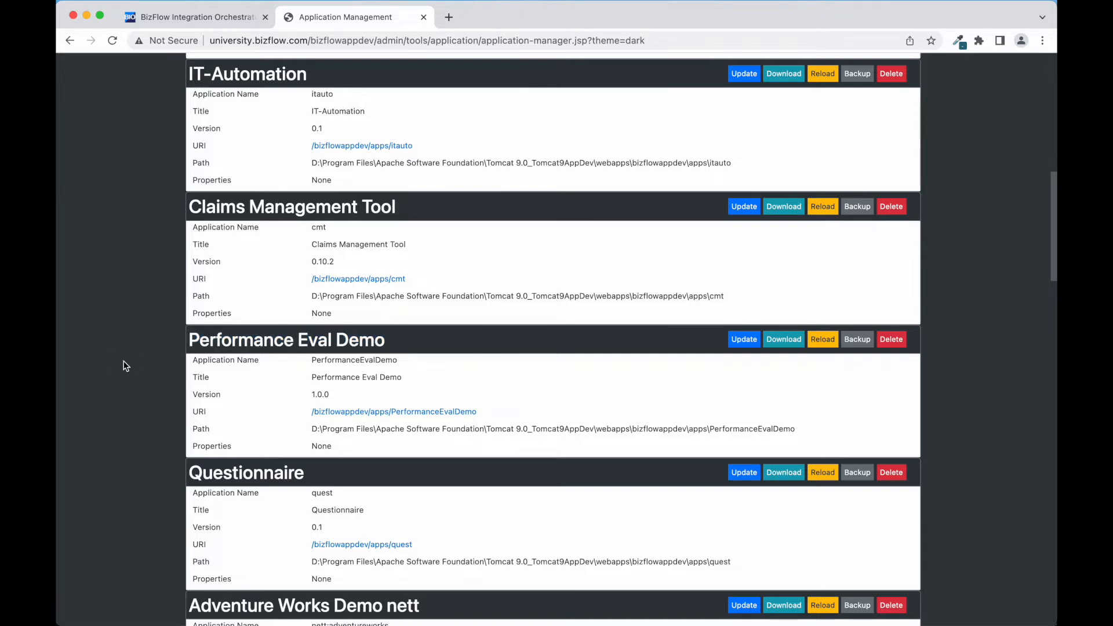
- In Query Management, search 'perform' and load PerformanceEvalDemoConfiguration.xml
{"action": "left_click", "coordinate": [213, 19]}
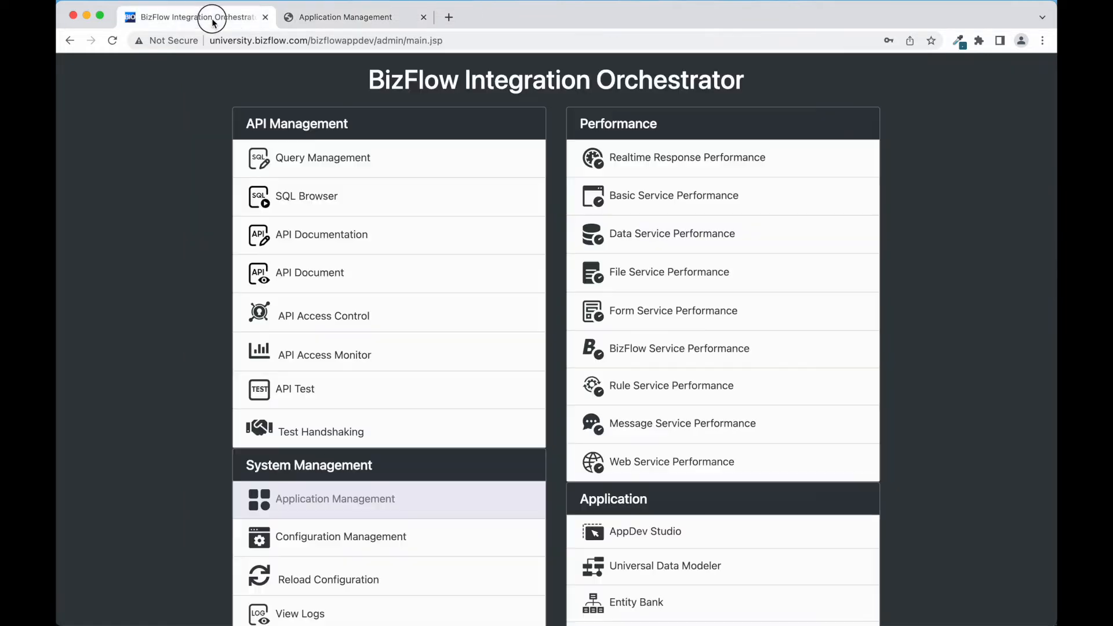
{"action": "left_click", "coordinate": [338, 168]}
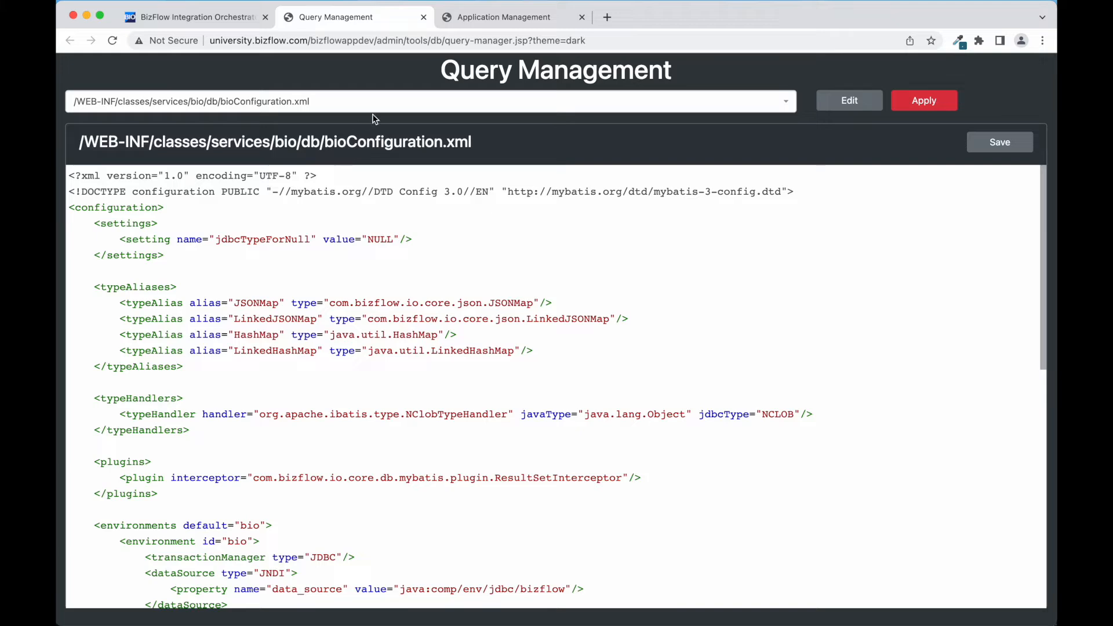
{"action": "left_click", "coordinate": [382, 105]}
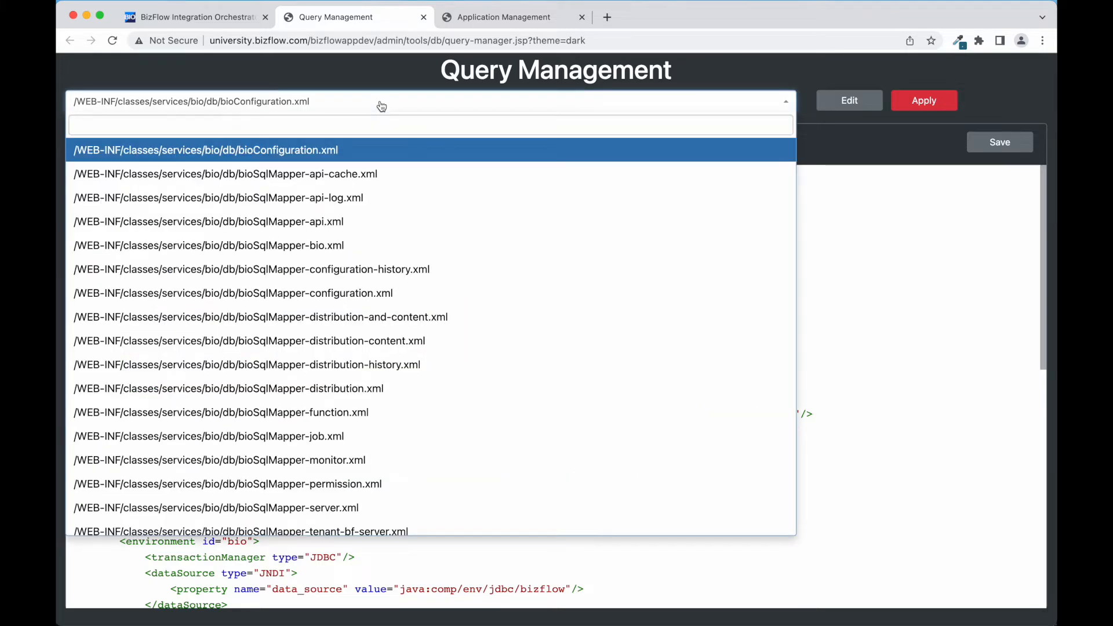
{"action": "type", "text": "perform"}
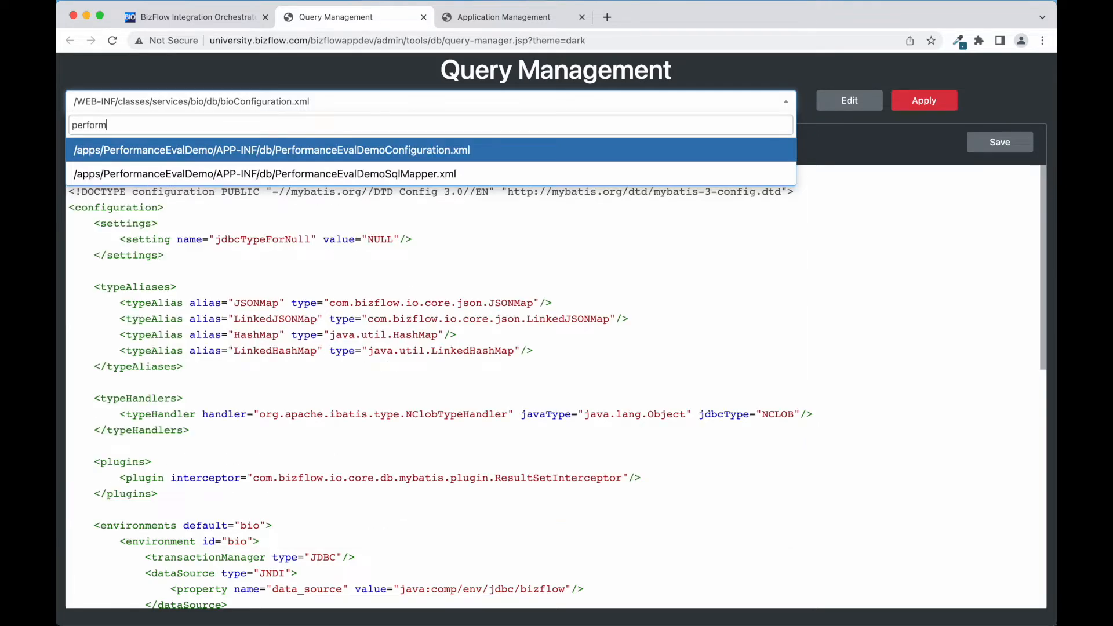
{"action": "left_click", "coordinate": [394, 152]}
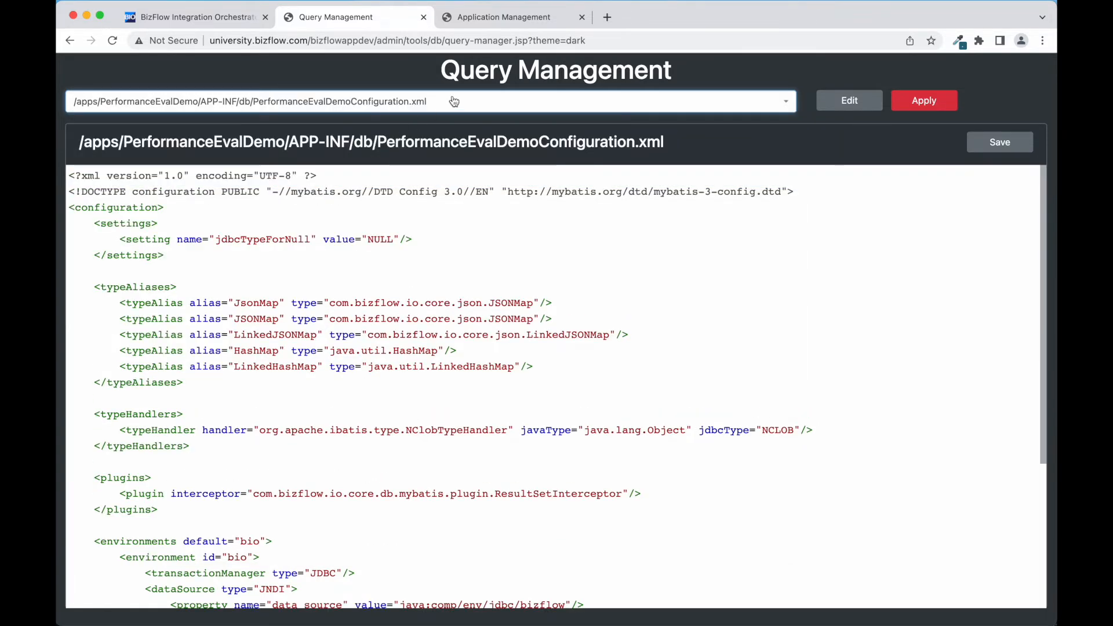
- Open PerformanceEvalDemoSqlMapper.xml to review its insert query, then return to the admin menu
{"action": "left_click", "coordinate": [481, 104]}
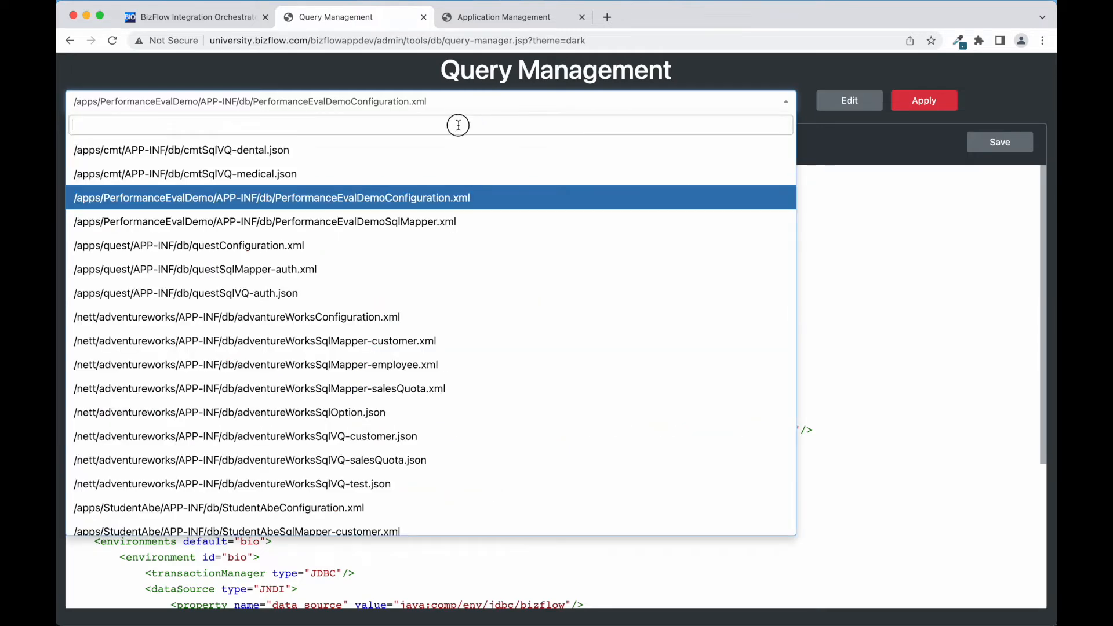
{"action": "type", "text": "perform"}
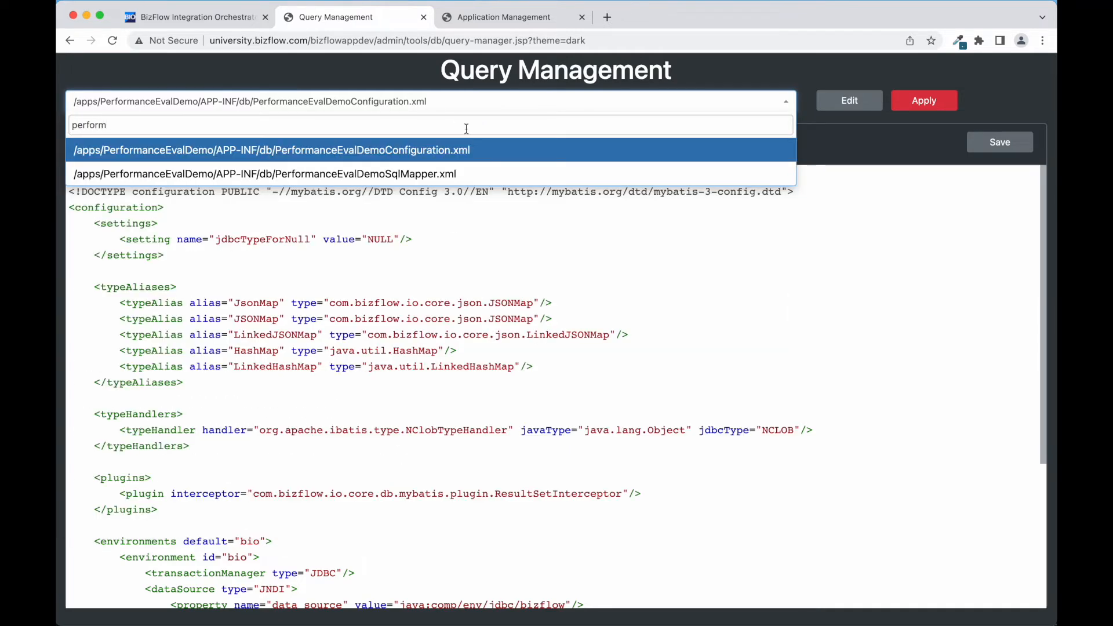
{"action": "left_click", "coordinate": [459, 171]}
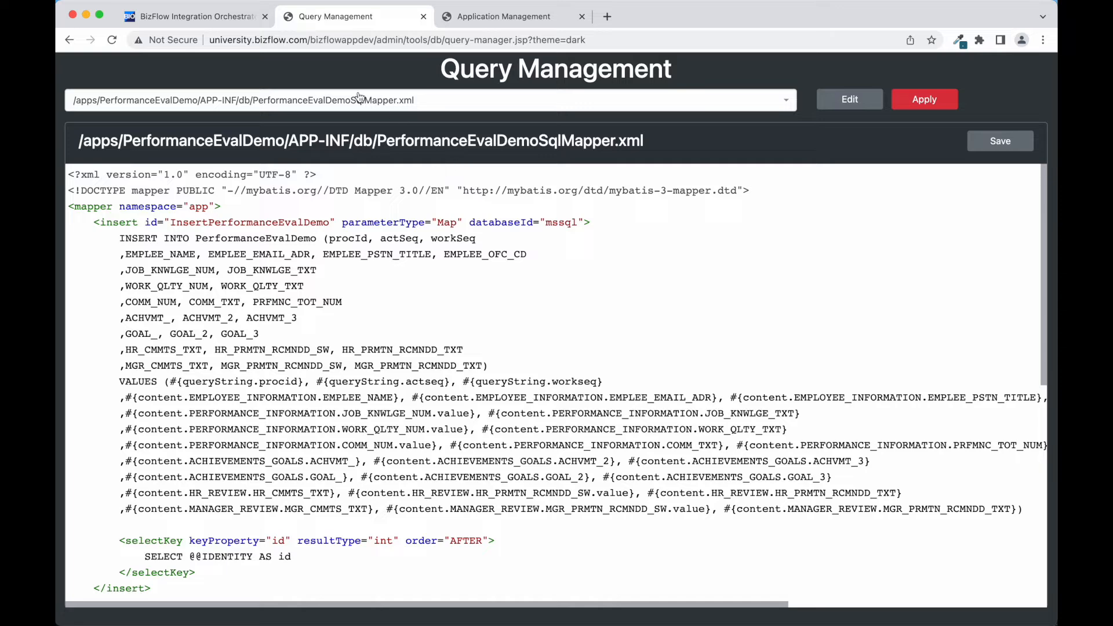
{"action": "left_click", "coordinate": [217, 19]}
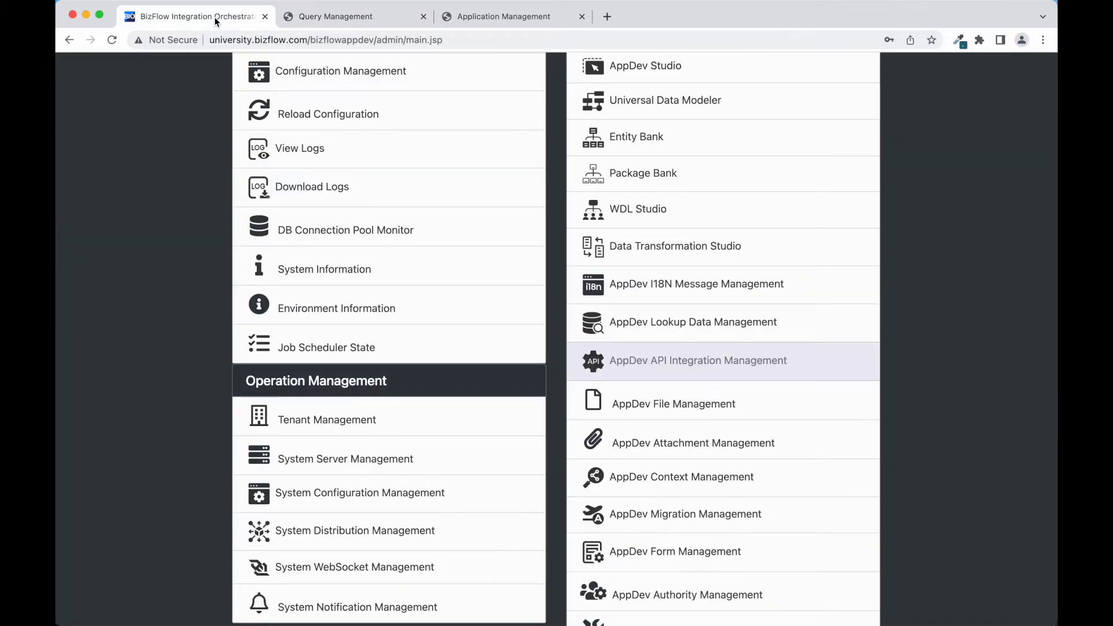
- Create a new API of type PerformanceEvalDemo described 'Trigger PerformanceEvalDemo query'
{"action": "left_click", "coordinate": [673, 379]}
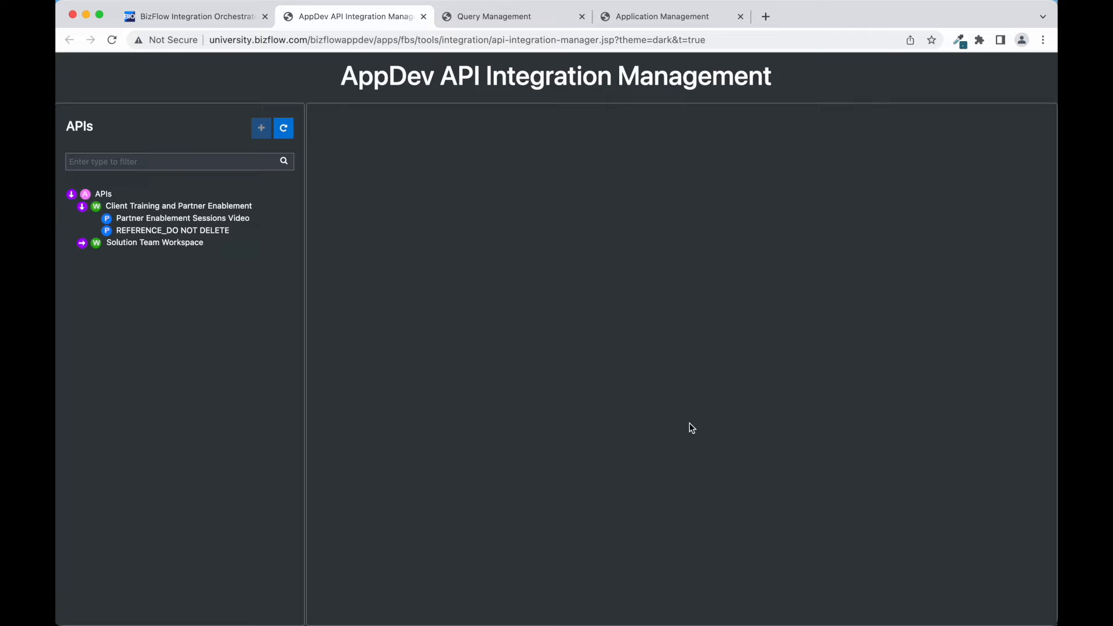
{"action": "left_click", "coordinate": [232, 219]}
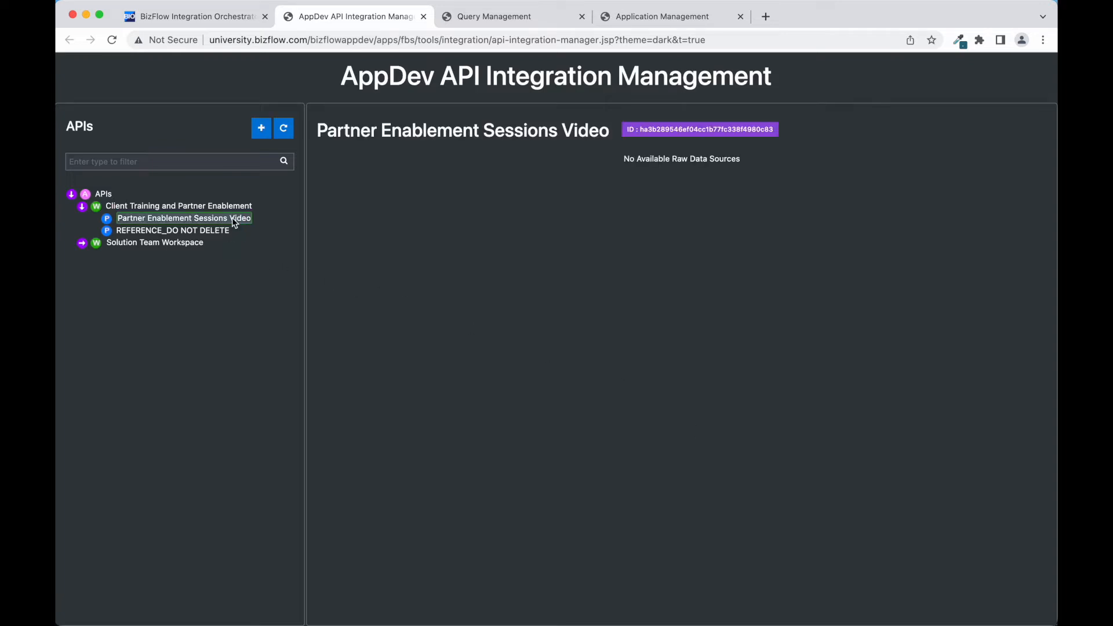
{"action": "left_click", "coordinate": [261, 130]}
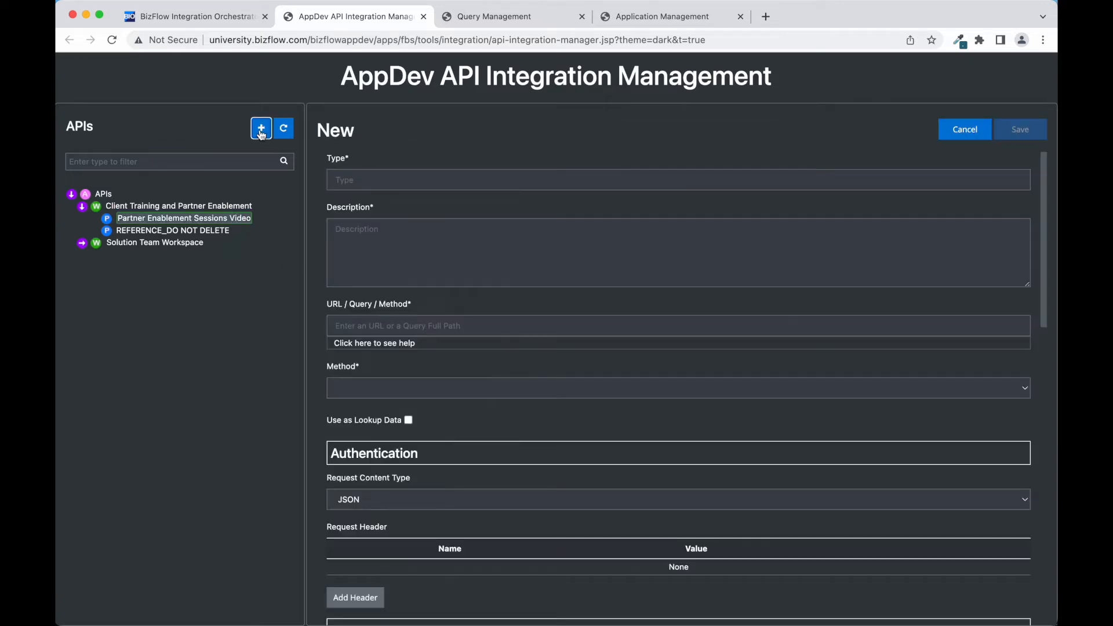
{"action": "left_click", "coordinate": [335, 161]}
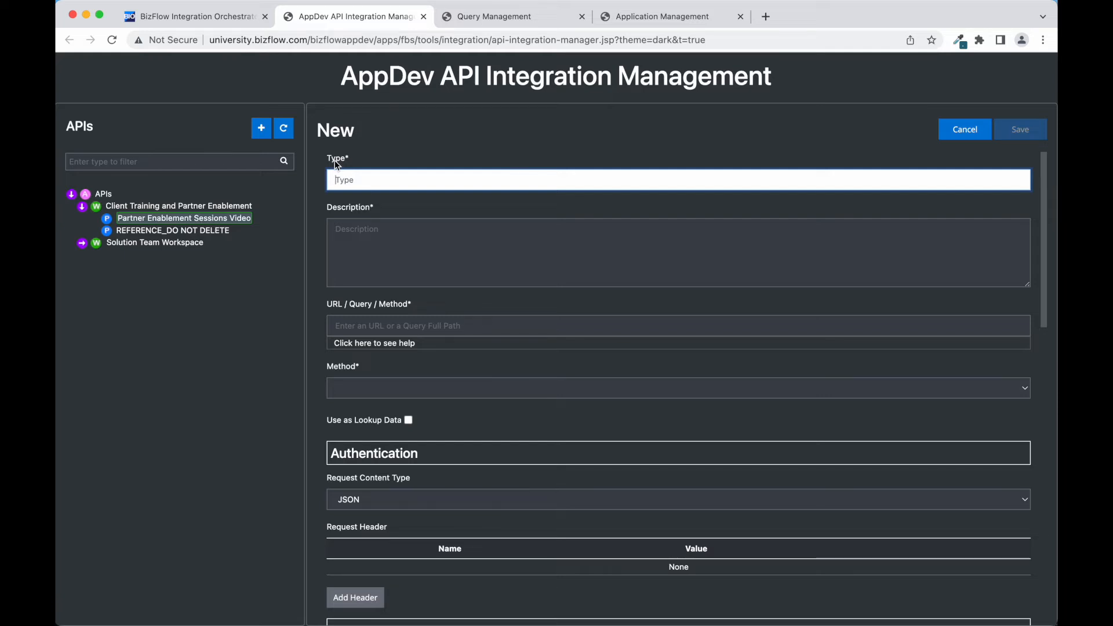
{"action": "type", "text": "PerformanceE"}
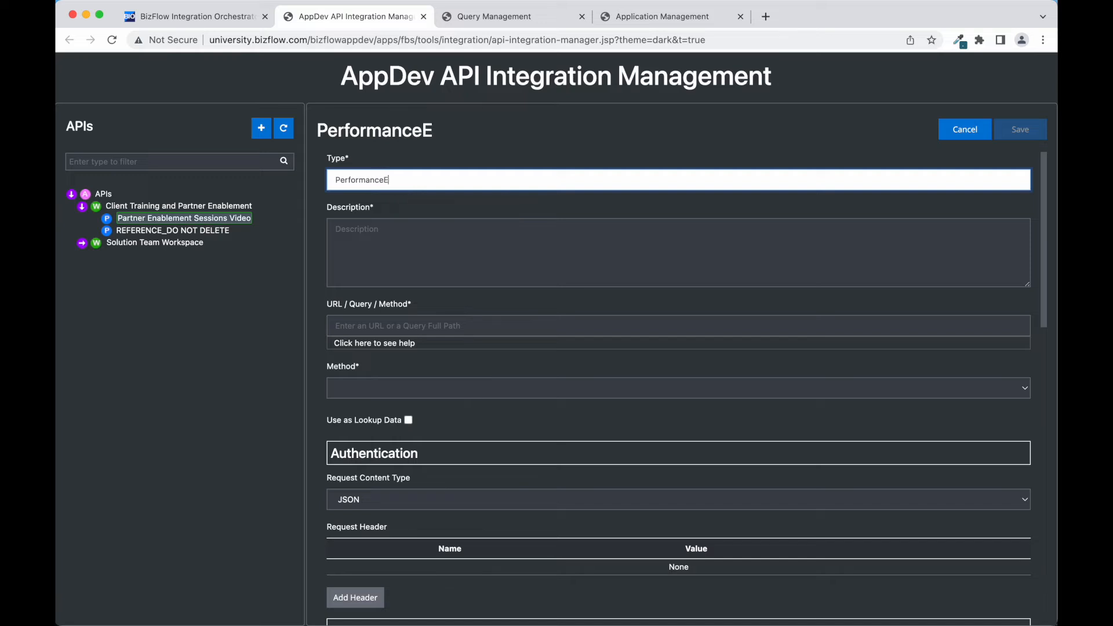
{"action": "type", "text": "valDemo"}
{"action": "key", "text": "Tab"}
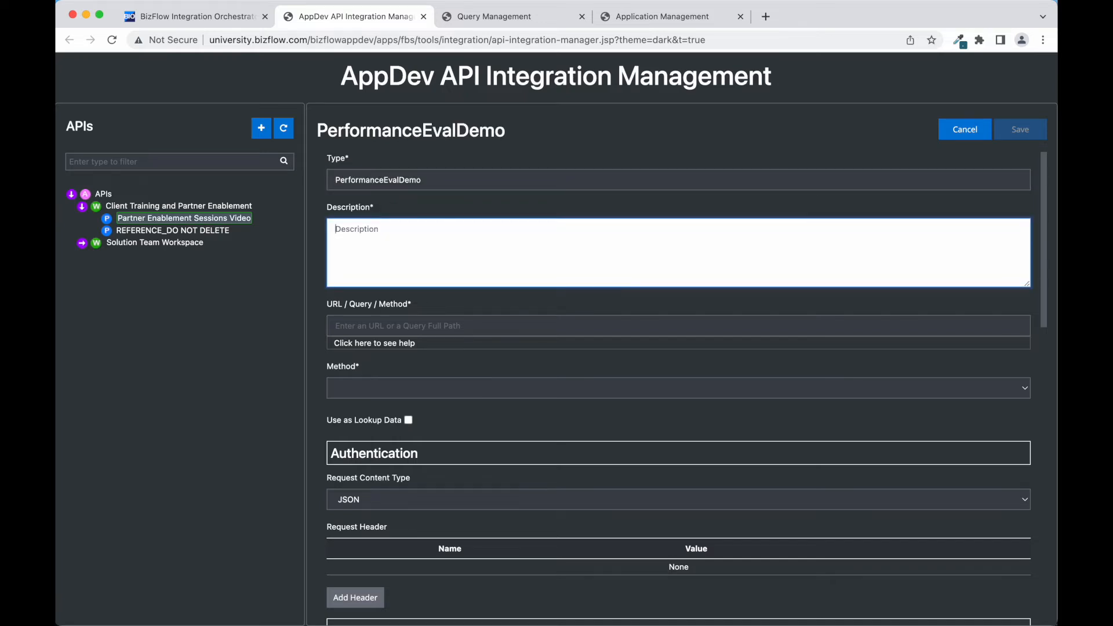
{"action": "type", "text": "Trigger PerformanceEvalDemo query"}
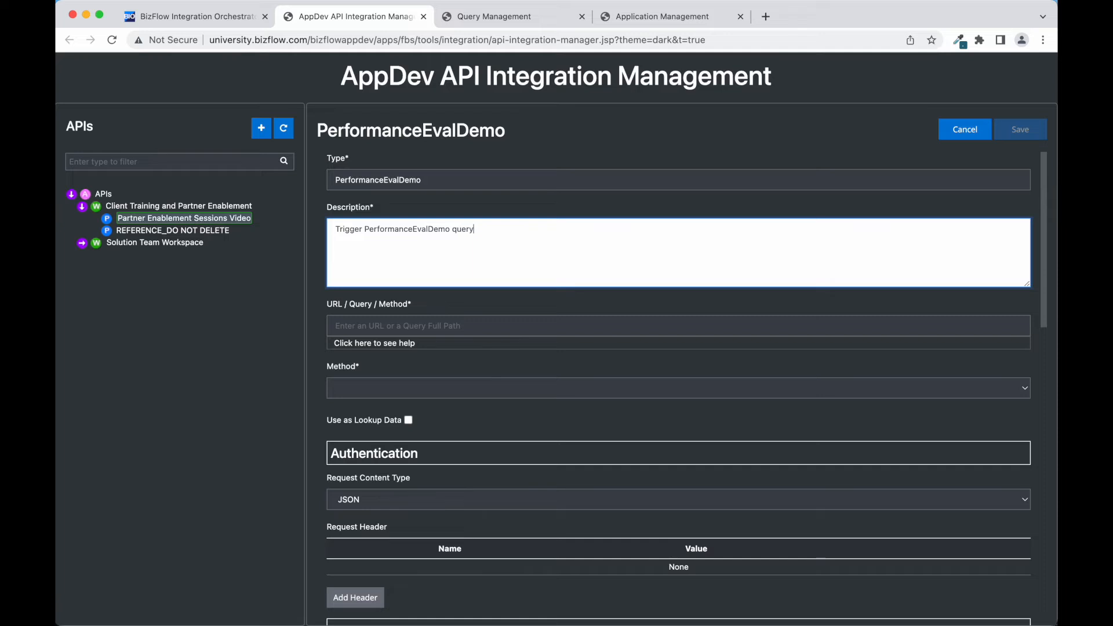
{"action": "key", "text": "Tab"}
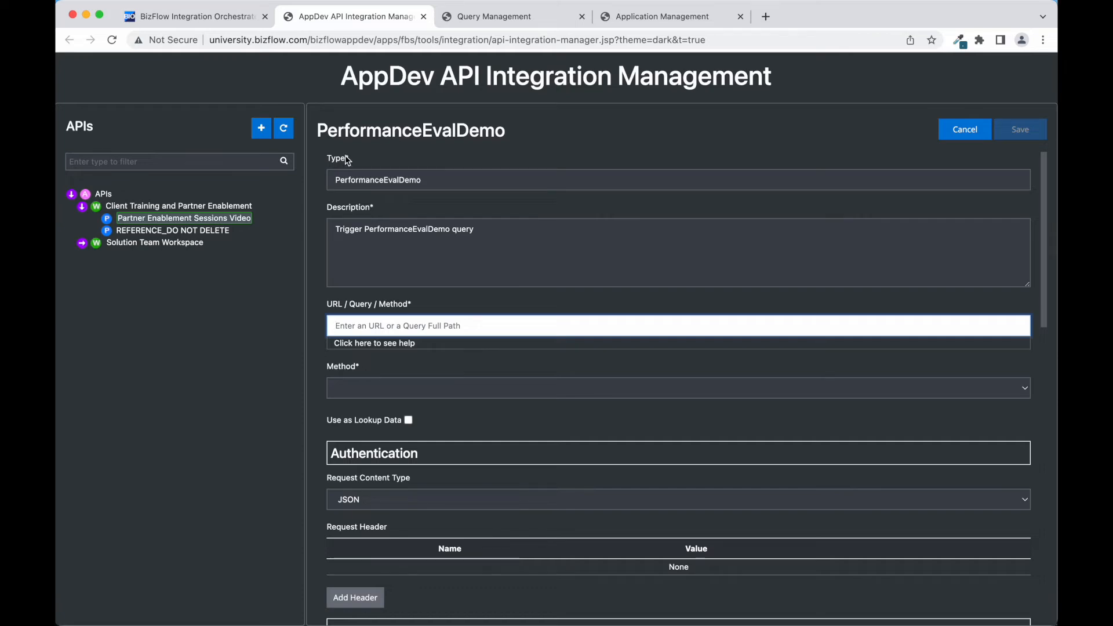
- Paste the query path PerformanceEvalDemo.app-InsertPerformanceEvalDemo and set the method to QUERY
{"action": "left_click", "coordinate": [498, 24]}
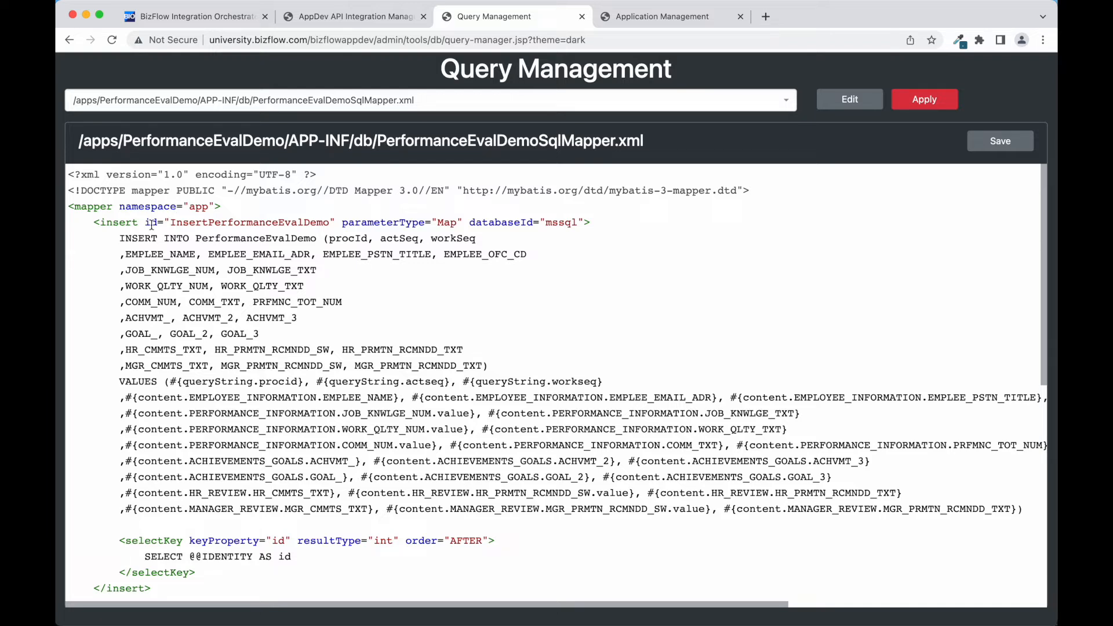
{"action": "left_click", "coordinate": [351, 19]}
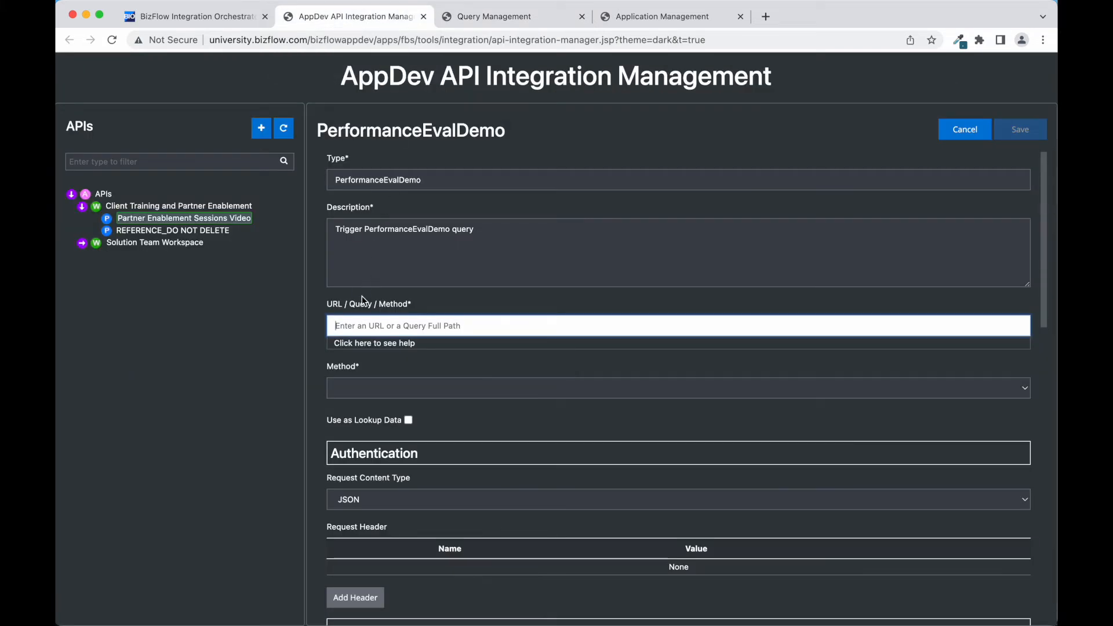
{"action": "type", "text": "PerformanceEvalDemo.app-InsertPerformanceEvalDemo"}
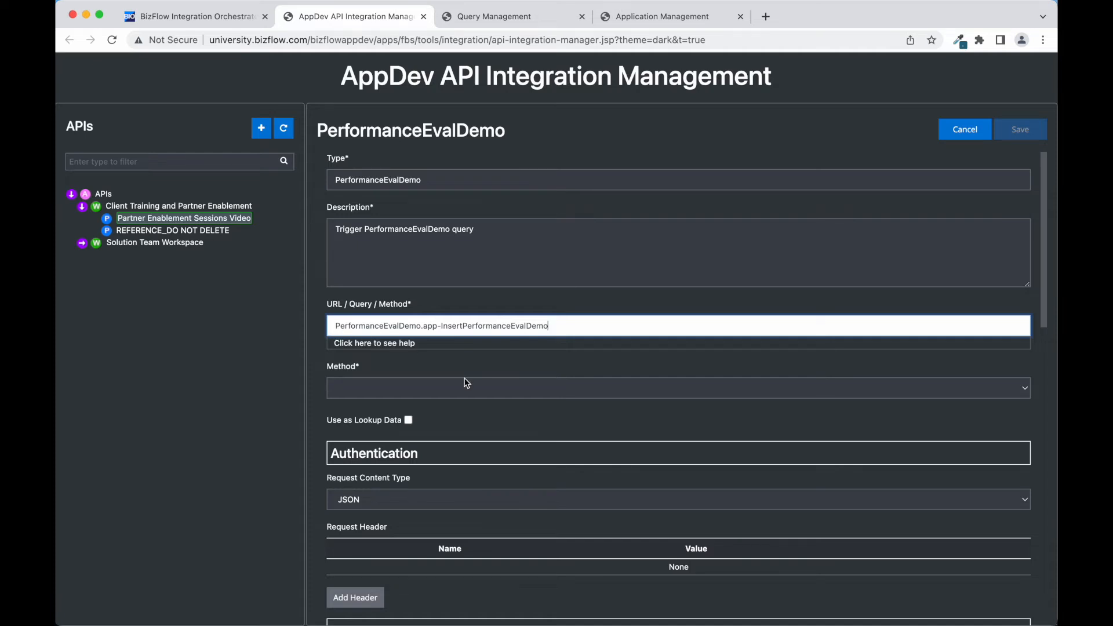
{"action": "left_click", "coordinate": [480, 390]}
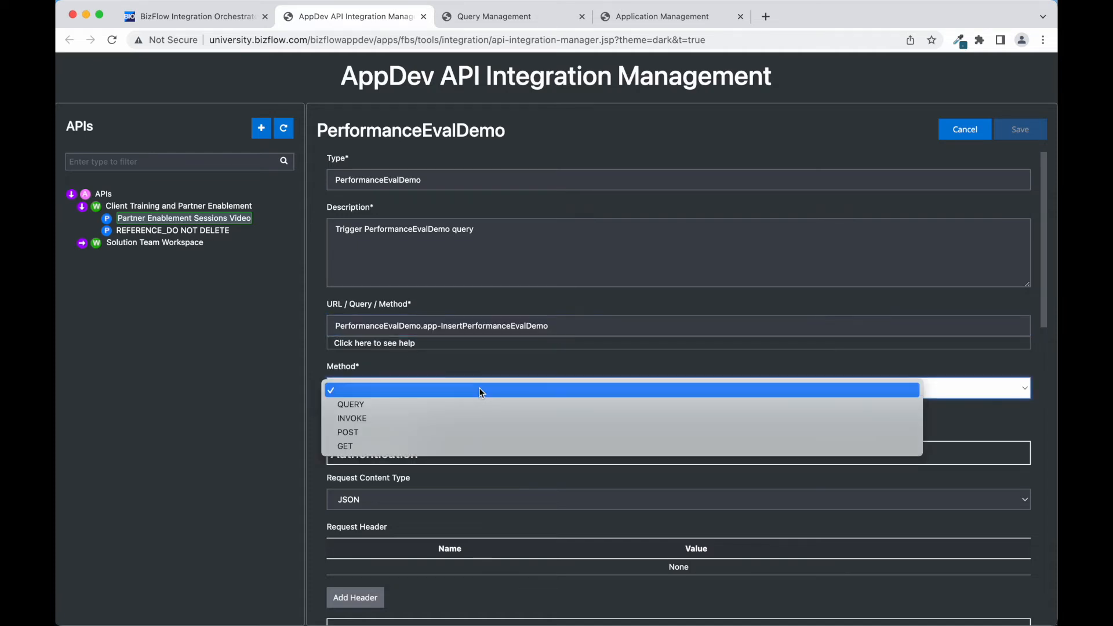
{"action": "left_click", "coordinate": [451, 405]}
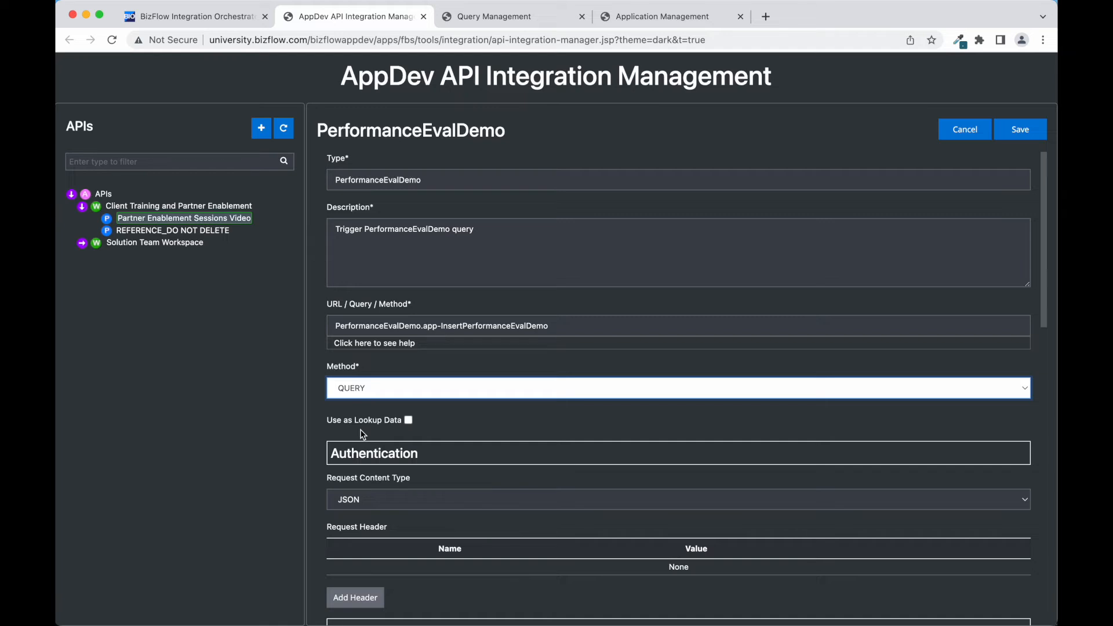
- Paste the queryString and content mappings into the request content code view and save the API
{"action": "scroll", "coordinate": [363, 435], "scroll_direction": "down", "scroll_amount": 5}
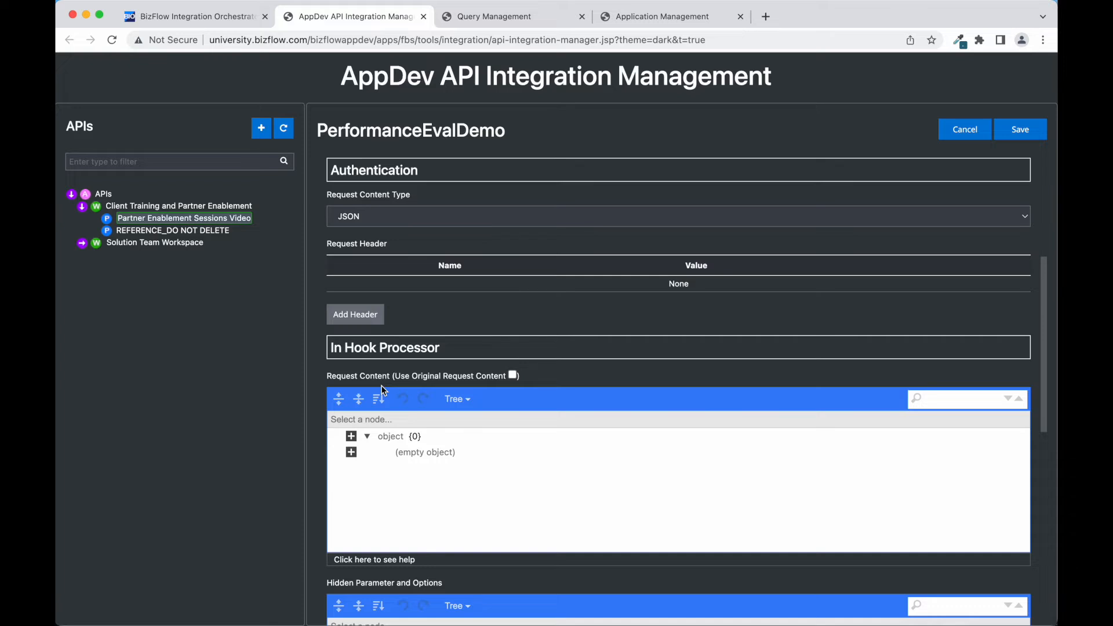
{"action": "left_click", "coordinate": [469, 405]}
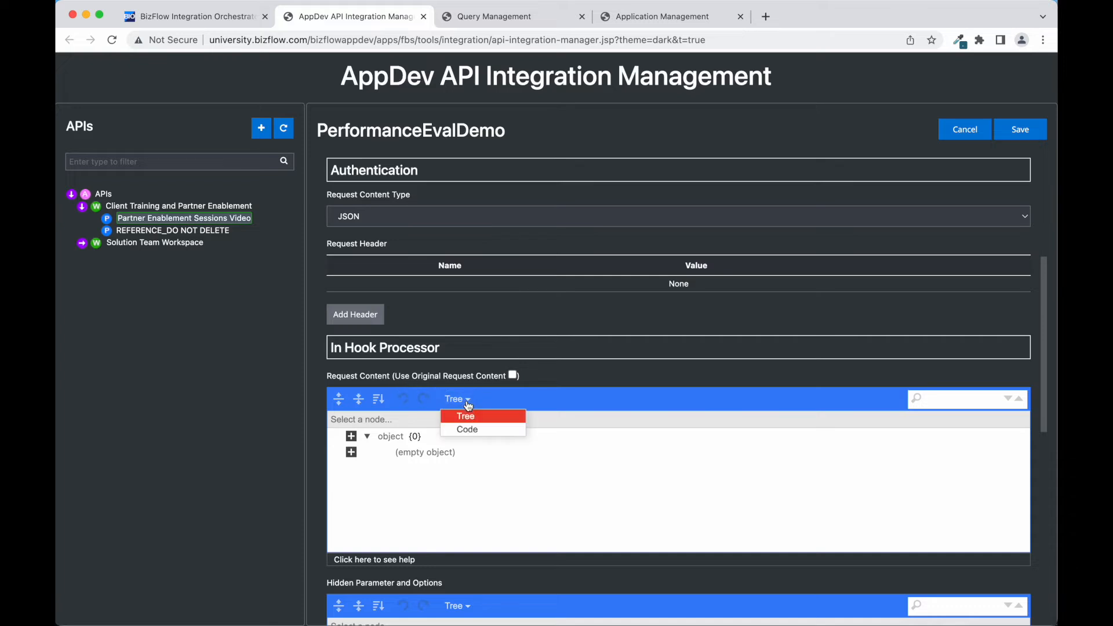
{"action": "left_click", "coordinate": [452, 432]}
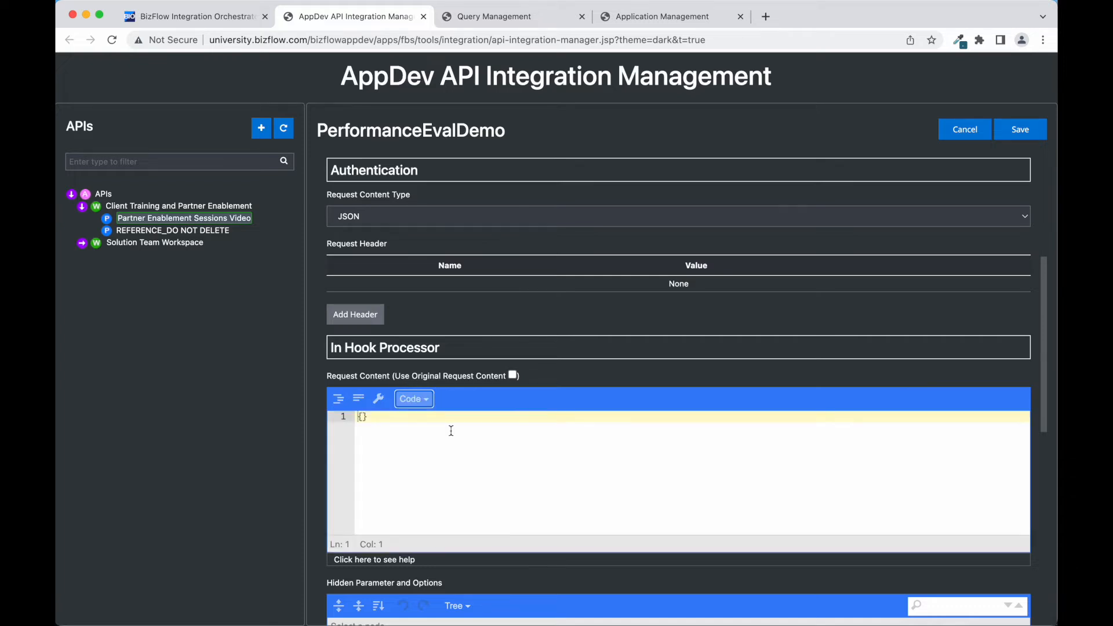
{"action": "left_click", "coordinate": [363, 416]}
{"action": "key", "text": "Return"}
{"action": "key", "text": "super+Tab"}
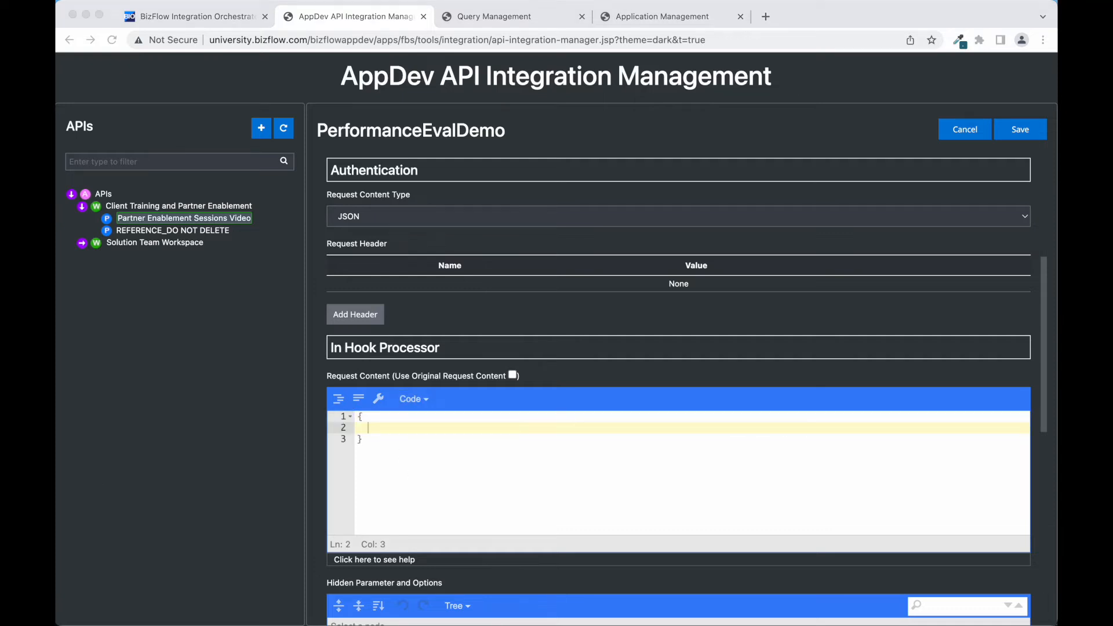
{"action": "key", "text": "super+Tab"}
{"action": "type", "text": "\"queryString\": \"{(queryString)}\", \"content\": \"{(content::Map)}\""}
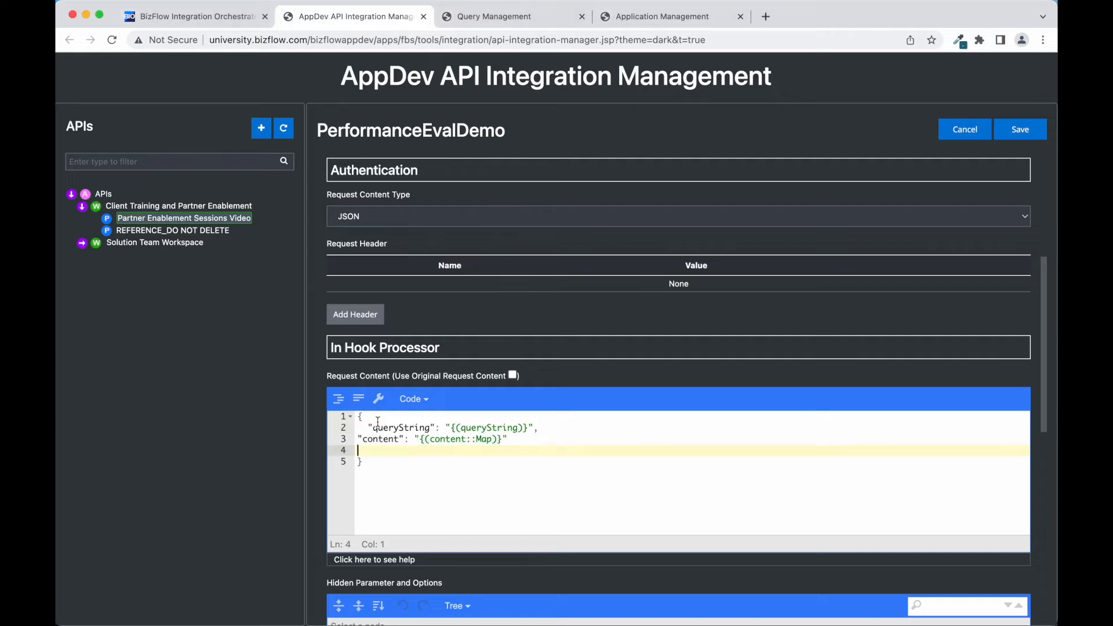
{"action": "key", "text": "BackSpace"}
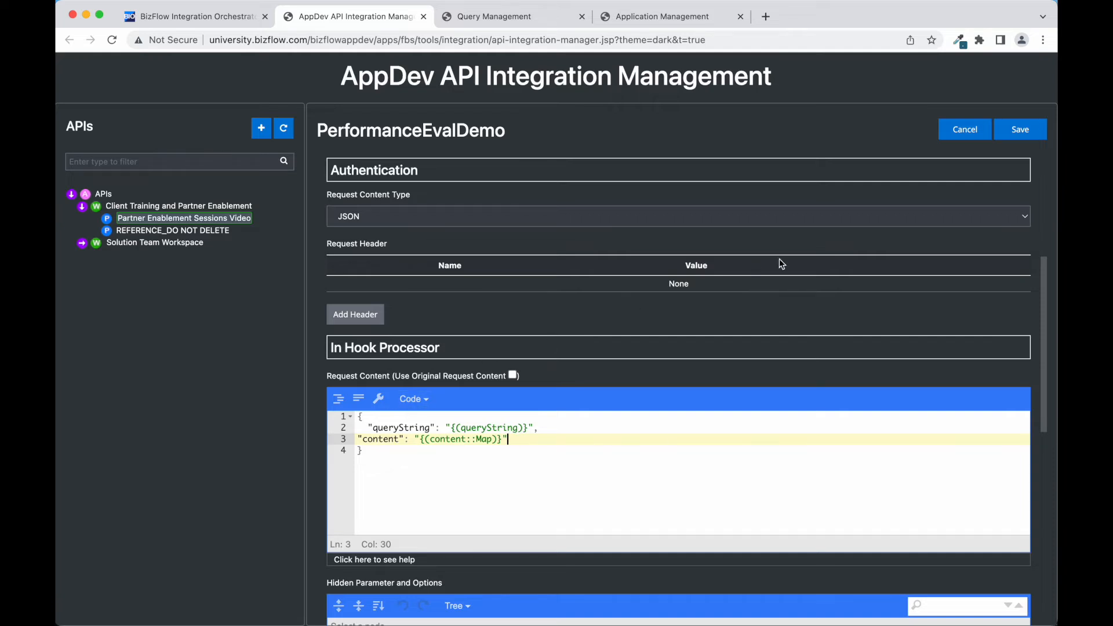
{"action": "left_click", "coordinate": [1020, 135]}
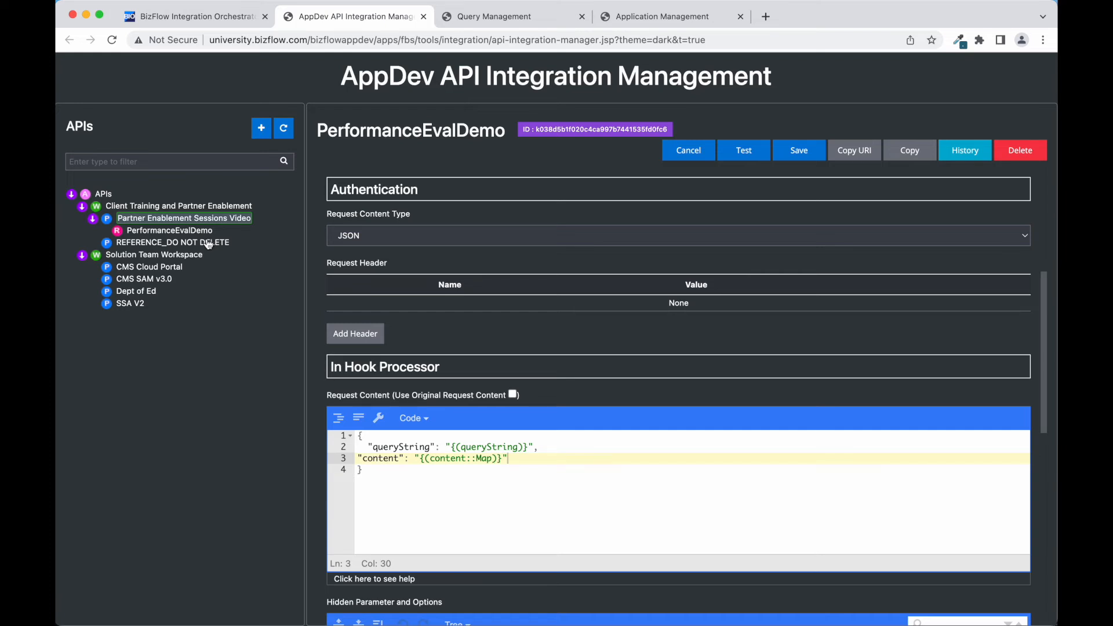
- Open AppDev Form Management and select Performance Evaluation Sessions Form to see its two versions
{"action": "left_click", "coordinate": [177, 19]}
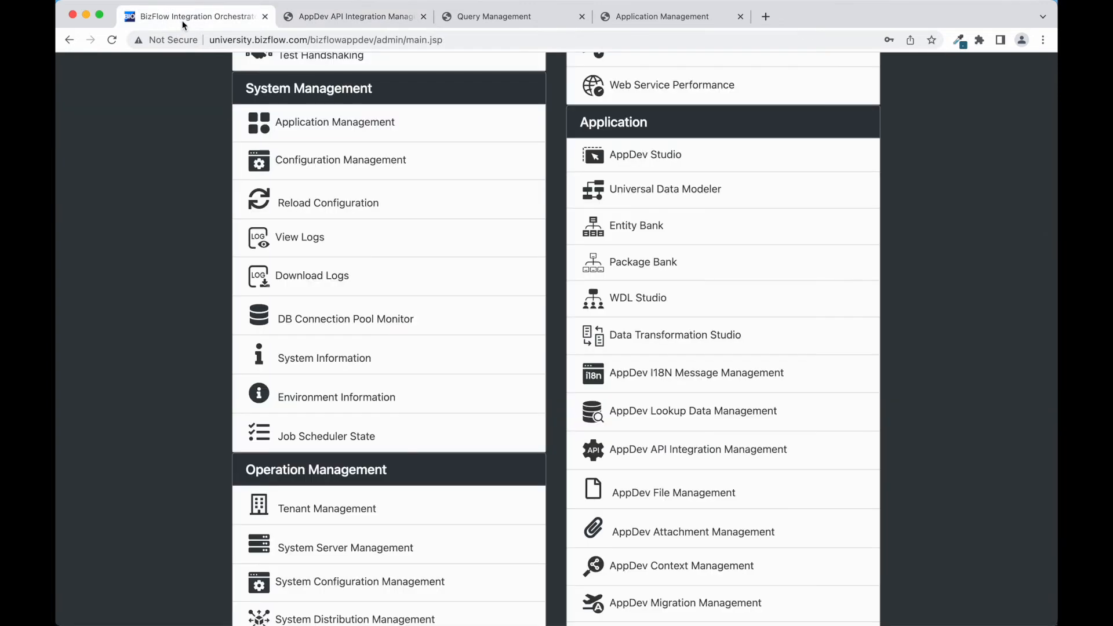
{"action": "scroll", "coordinate": [763, 447], "scroll_direction": "down", "scroll_amount": 3}
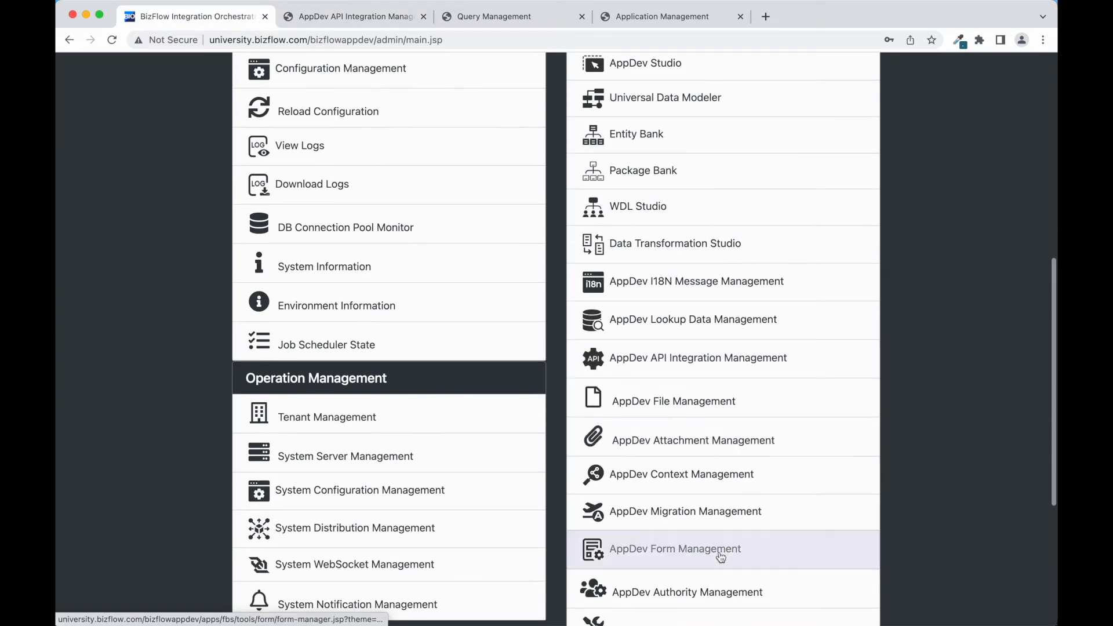
{"action": "left_click", "coordinate": [711, 565]}
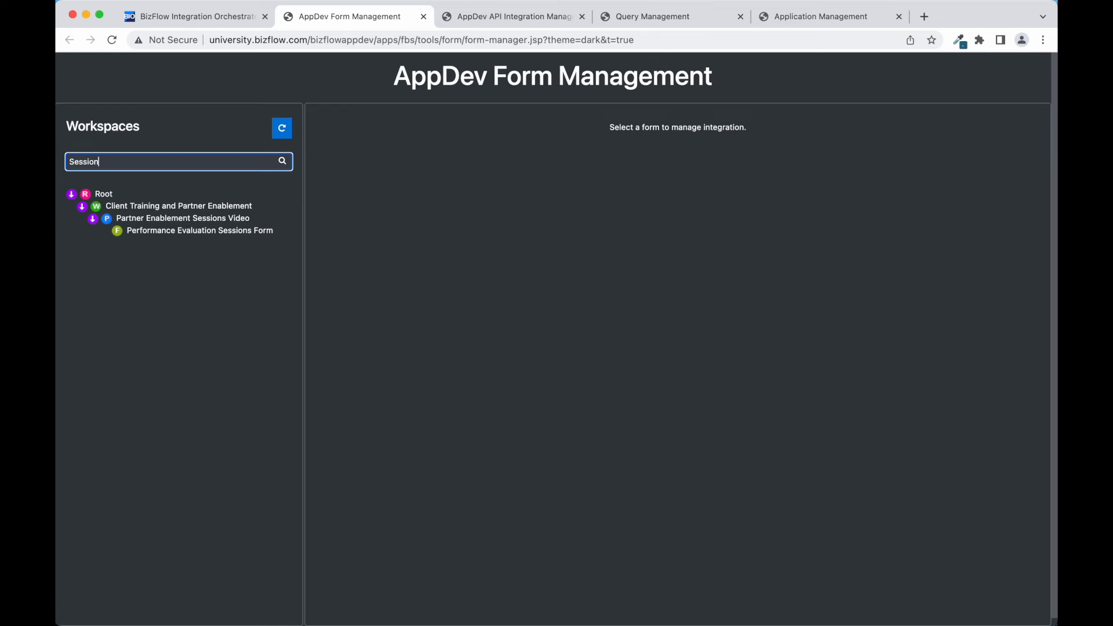
{"action": "left_click", "coordinate": [191, 231]}
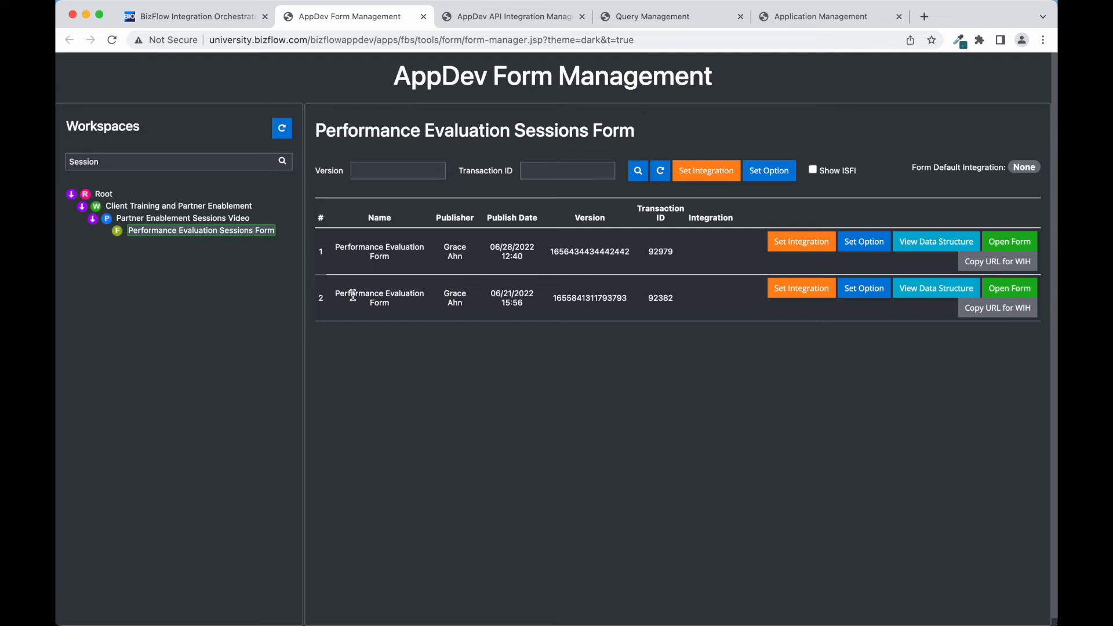
- Set the PerformanceEvalDemo API as the form's integration, run when Form Is Completed, and apply
{"action": "left_click", "coordinate": [699, 181]}
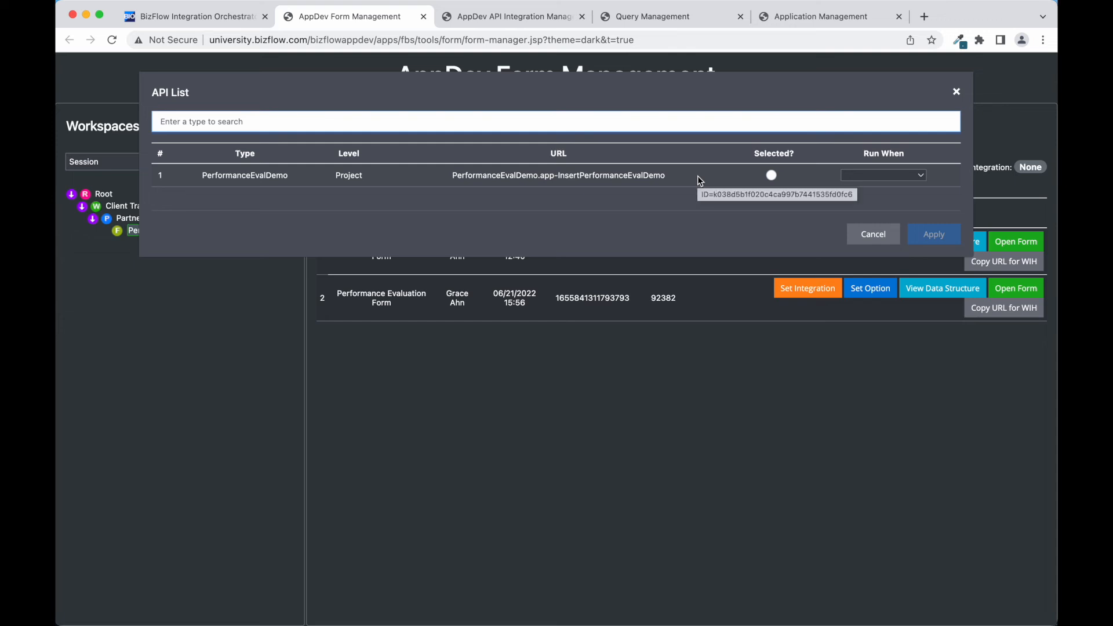
{"action": "left_click", "coordinate": [772, 175]}
{"action": "left_click", "coordinate": [903, 179]}
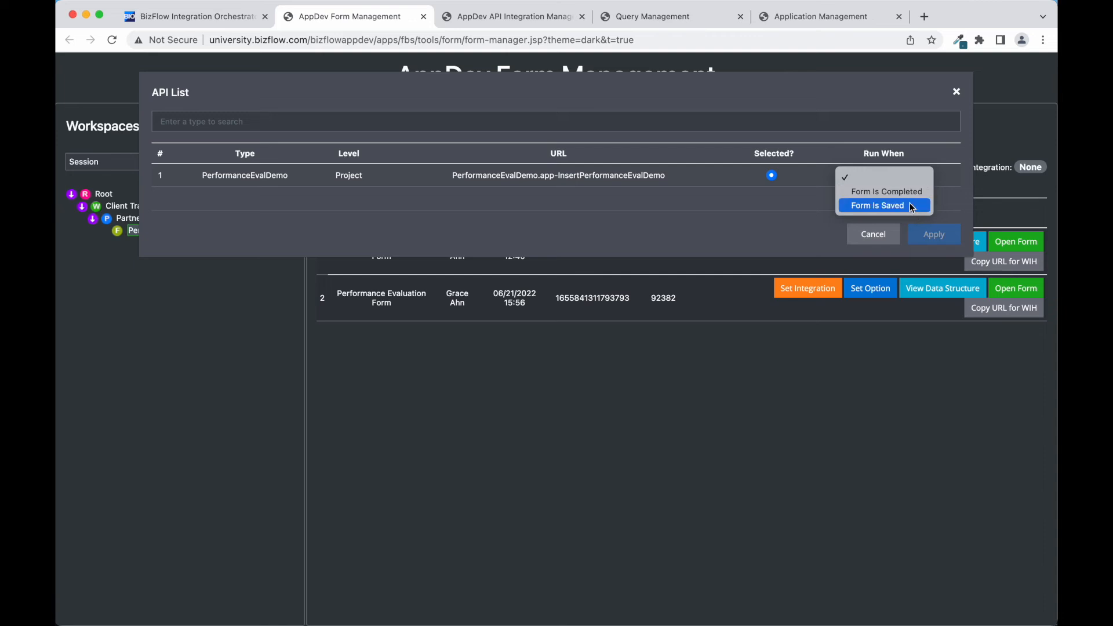
{"action": "left_click", "coordinate": [915, 192]}
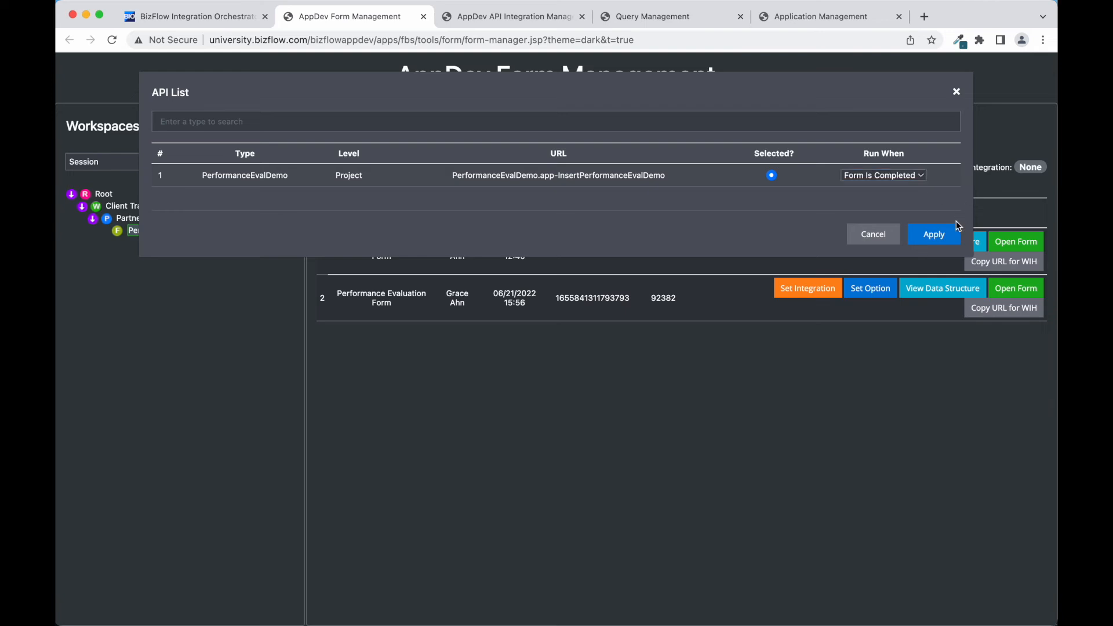
{"action": "left_click", "coordinate": [942, 238]}
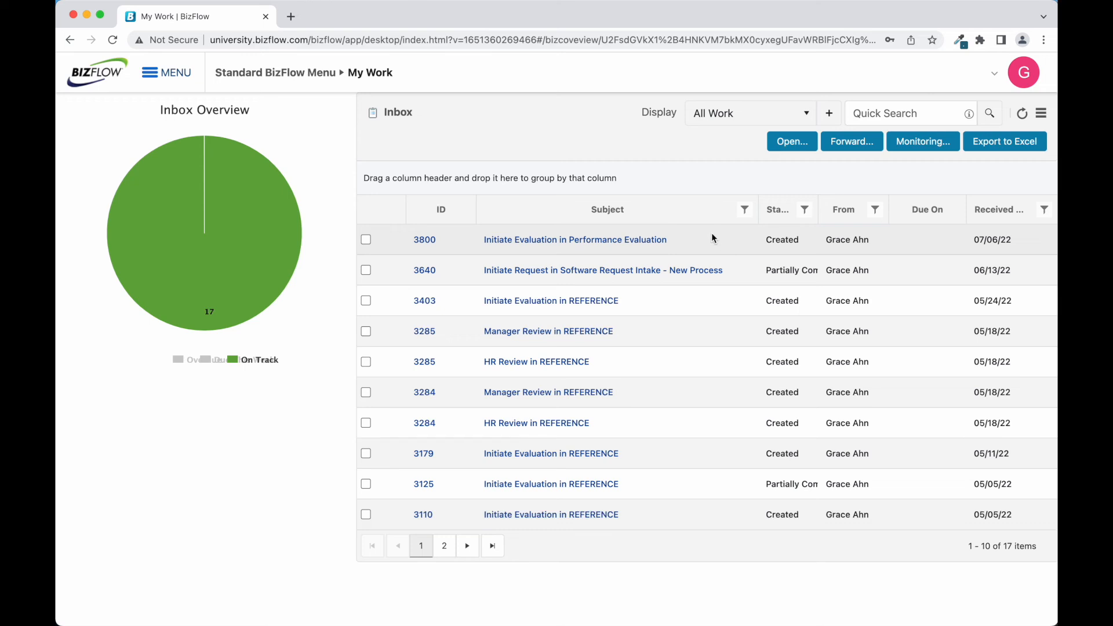
- Open the Initiate Evaluation work item and enter the employee's name and e-mail
{"action": "left_click", "coordinate": [660, 241]}
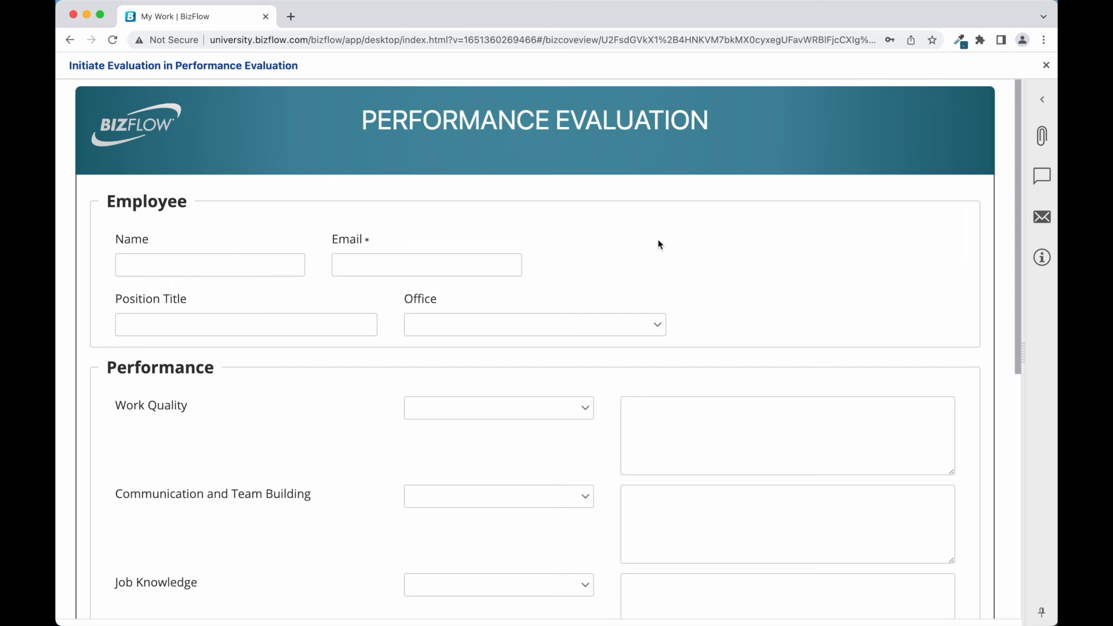
{"action": "left_click", "coordinate": [286, 260]}
{"action": "type", "text": "Jane"}
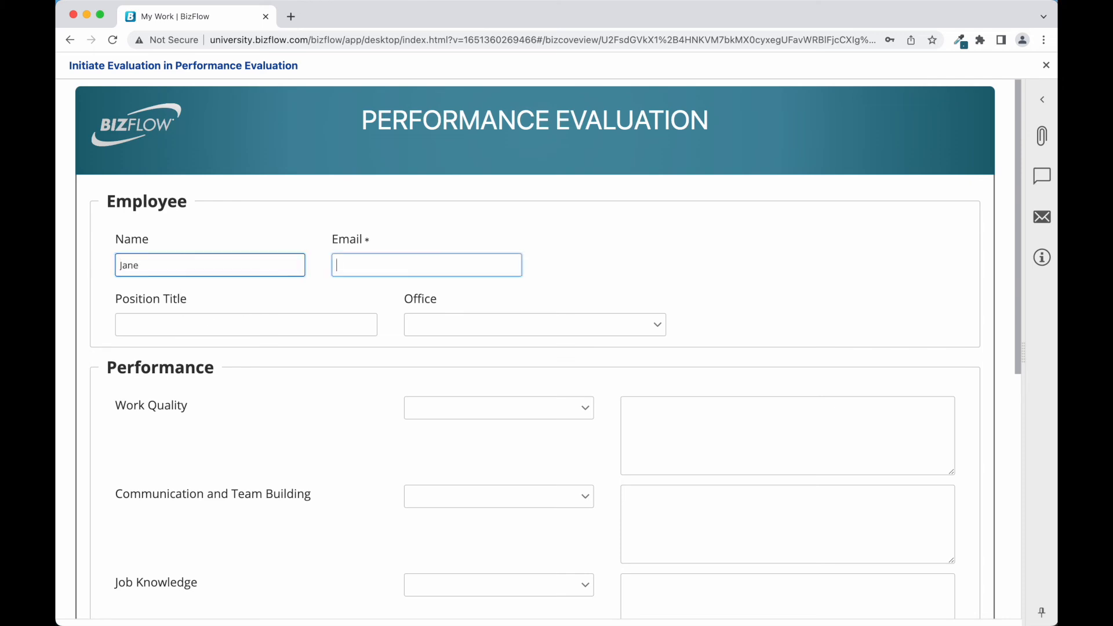
{"action": "left_click", "coordinate": [337, 265]}
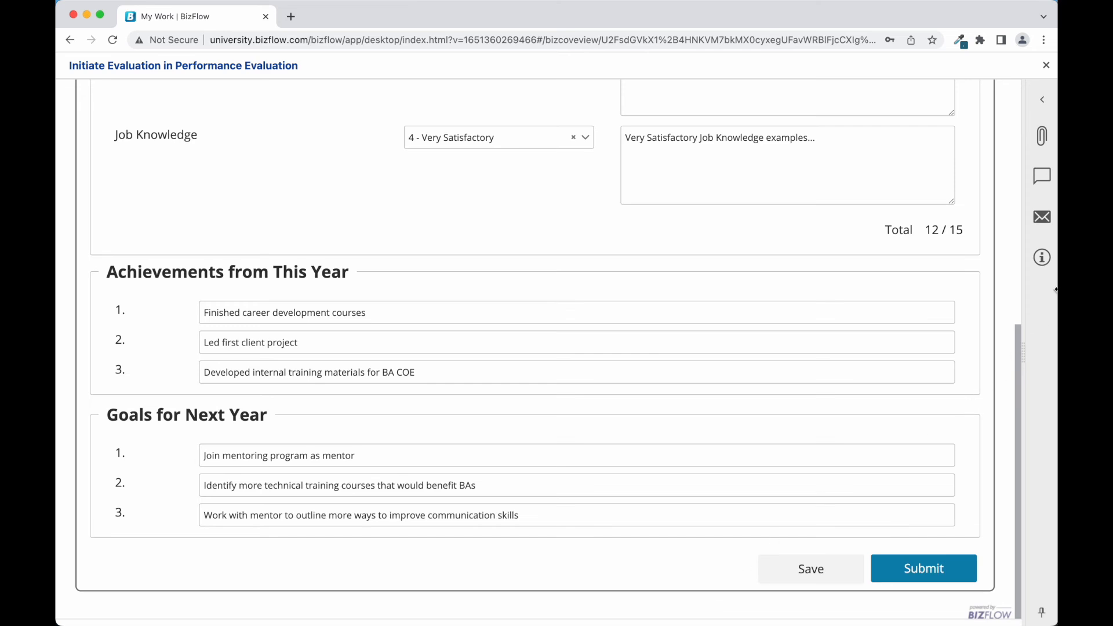
- Select the process number in the work item's Information panel, then submit the evaluation
{"action": "left_click", "coordinate": [1044, 259]}
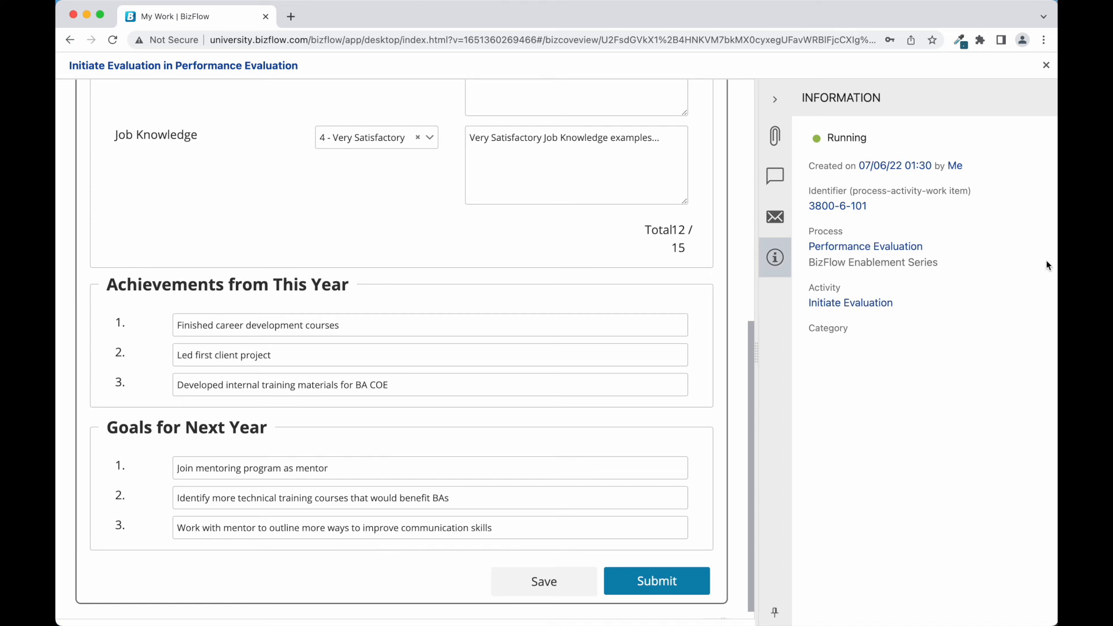
{"action": "left_click", "coordinate": [870, 208]}
{"action": "left_click_drag", "start_coordinate": [835, 207], "coordinate": [810, 206]}
{"action": "left_click", "coordinate": [776, 99]}
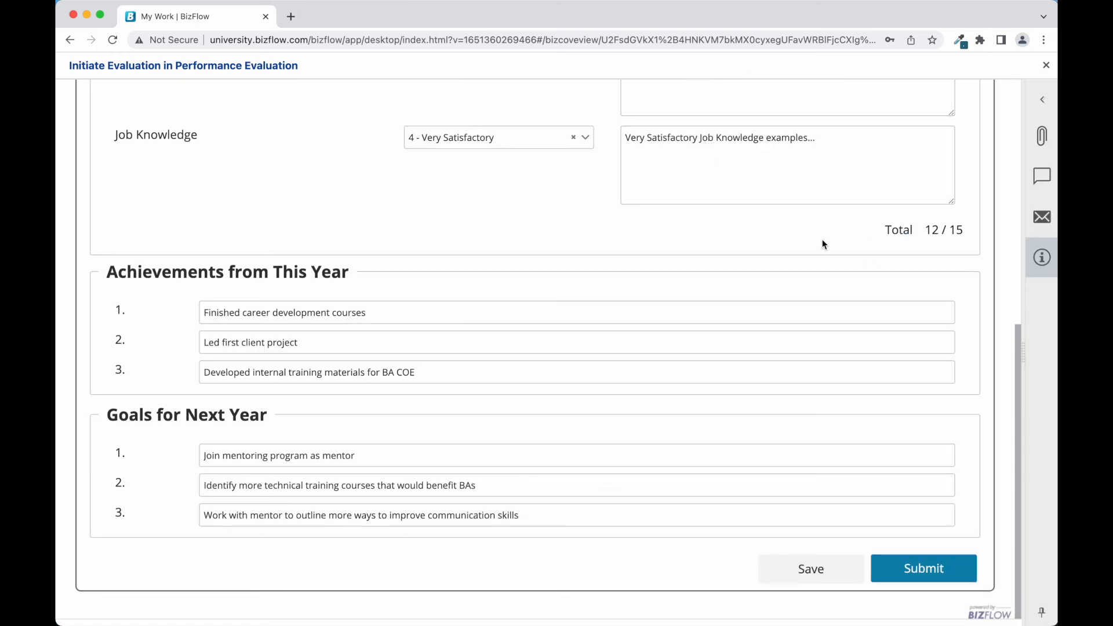
{"action": "left_click", "coordinate": [905, 568]}
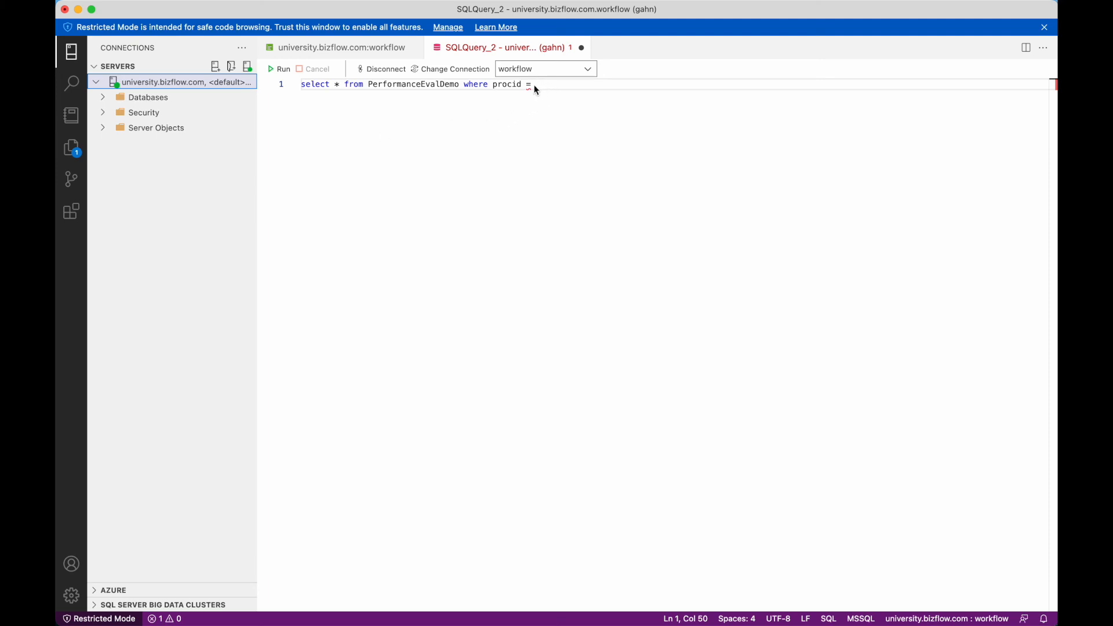
- Run the query for procid 3800 and check the row's ratings: job knowledge 4, work quality 5, communication 3
{"action": "type", "text": "3800"}
{"action": "left_click", "coordinate": [281, 74]}
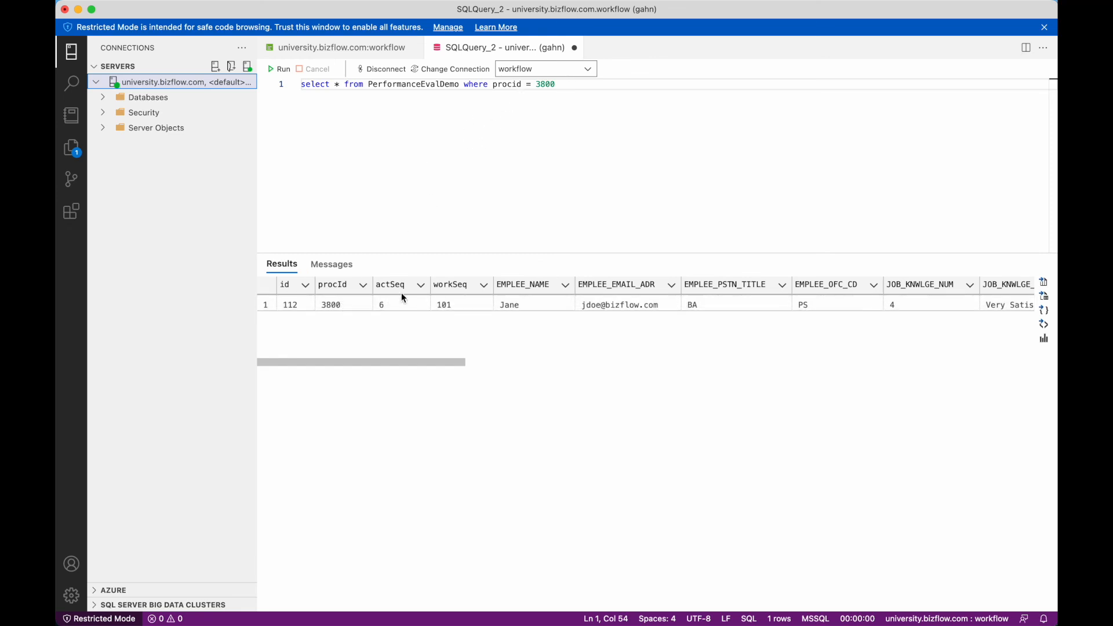
{"action": "scroll", "coordinate": [486, 304], "scroll_direction": "right", "scroll_amount": 3}
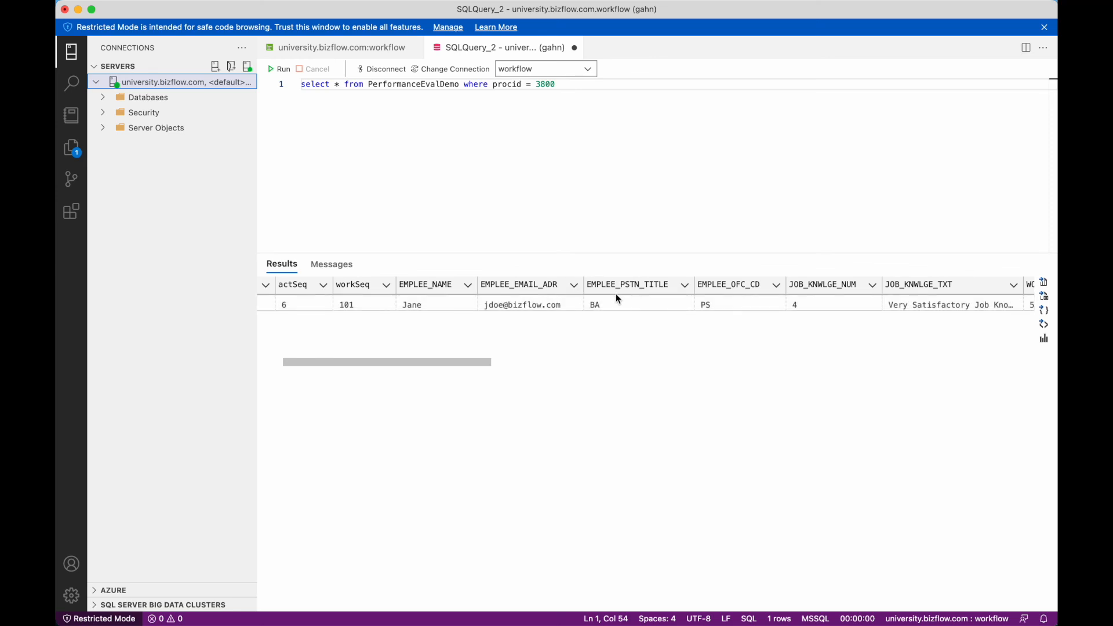
{"action": "scroll", "coordinate": [666, 322], "scroll_direction": "right", "scroll_amount": 2}
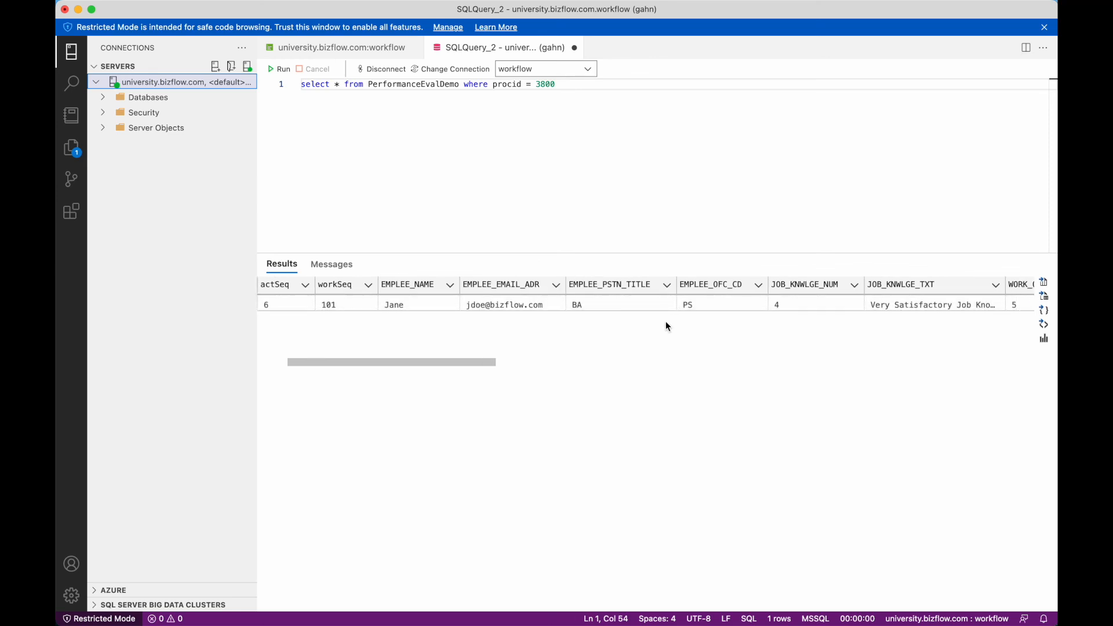
{"action": "scroll", "coordinate": [666, 321], "scroll_direction": "right", "scroll_amount": 2}
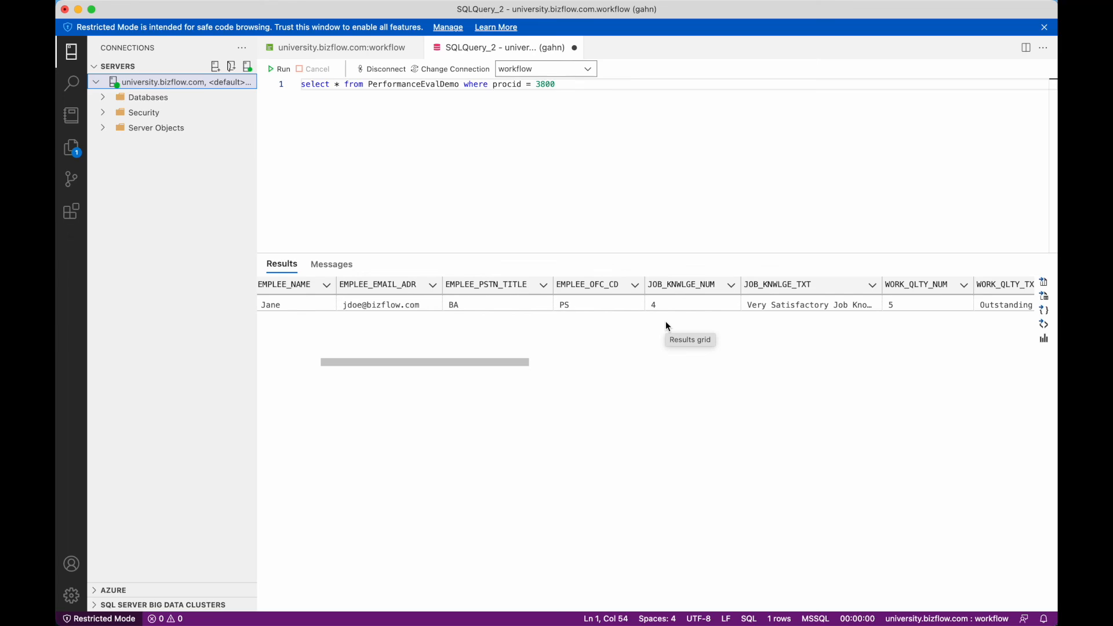
{"action": "scroll", "coordinate": [665, 321], "scroll_direction": "right", "scroll_amount": 4}
{"action": "scroll", "coordinate": [666, 322], "scroll_direction": "right", "scroll_amount": 8}
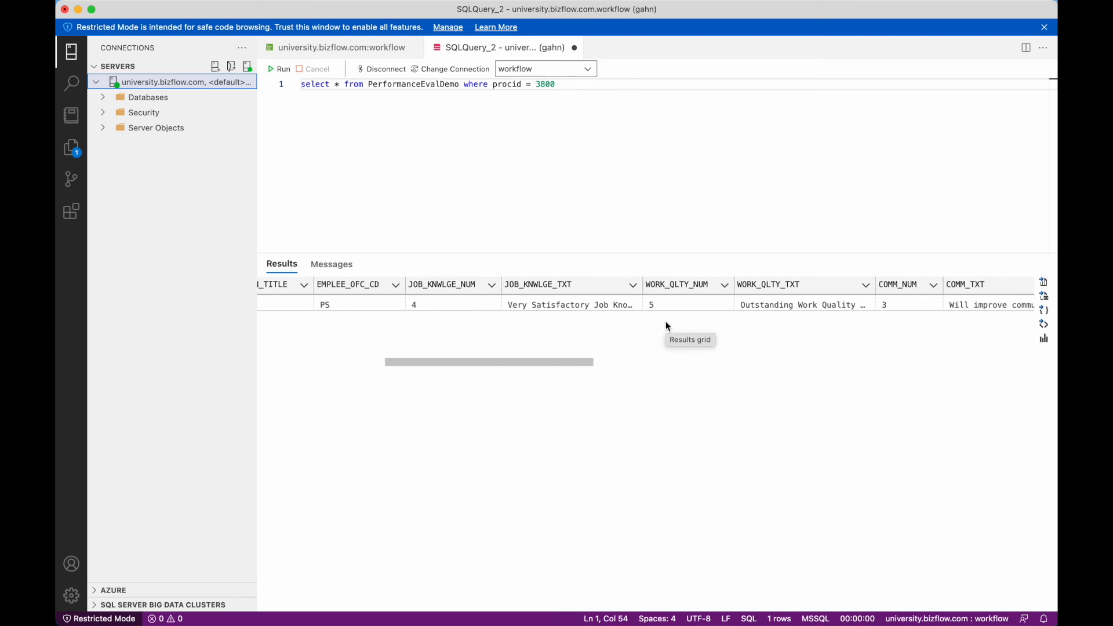